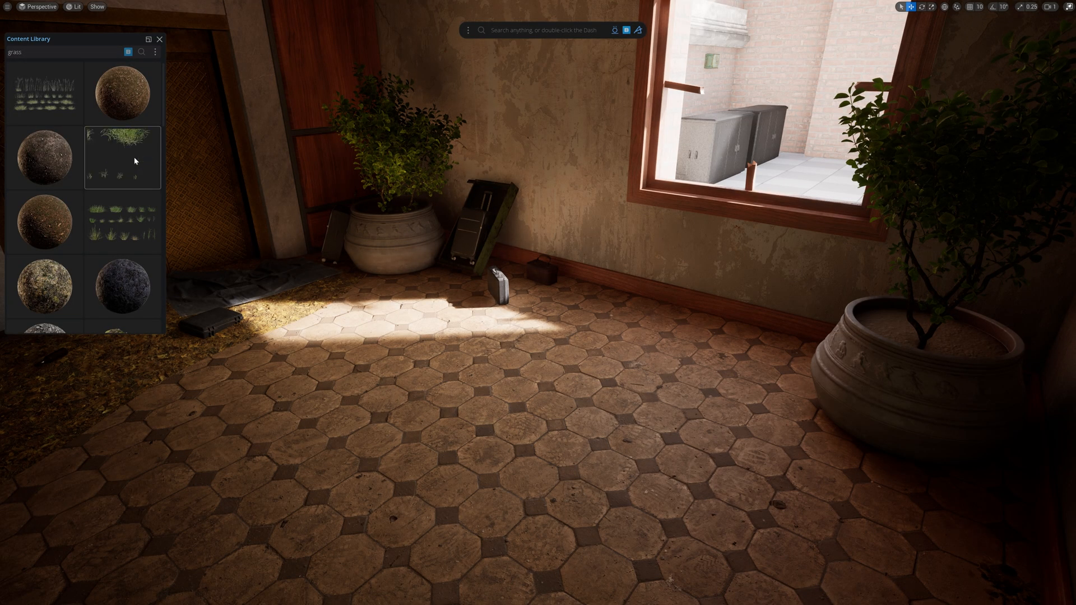
- Scatter the grass asset from the Content Library across the tiled floor
{"action": "left_click_drag", "start_coordinate": [134, 160], "coordinate": [541, 413]}
{"action": "left_click", "coordinate": [560, 430]}
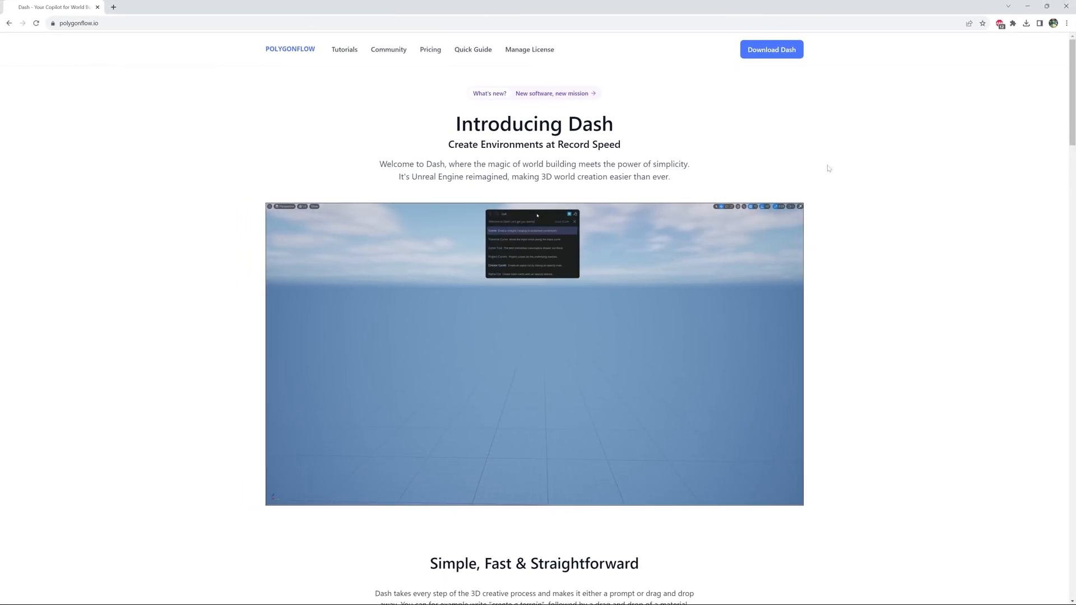
- Switch to the Polygonflow website, go to the Dash download plans and start the Freelance Plan's free trial
{"action": "left_click", "coordinate": [785, 51]}
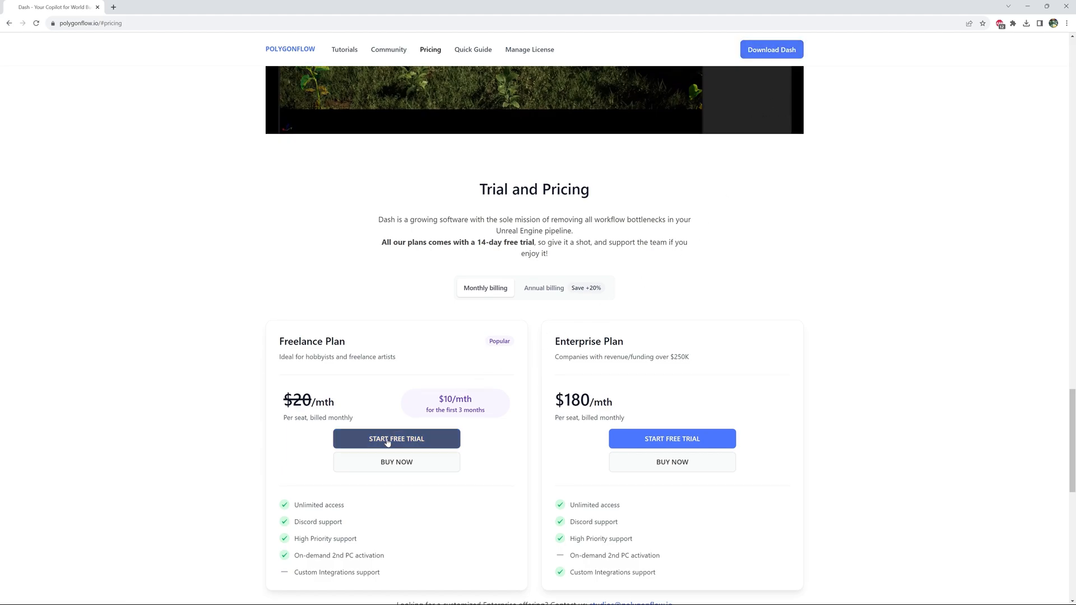
{"action": "left_click", "coordinate": [387, 444]}
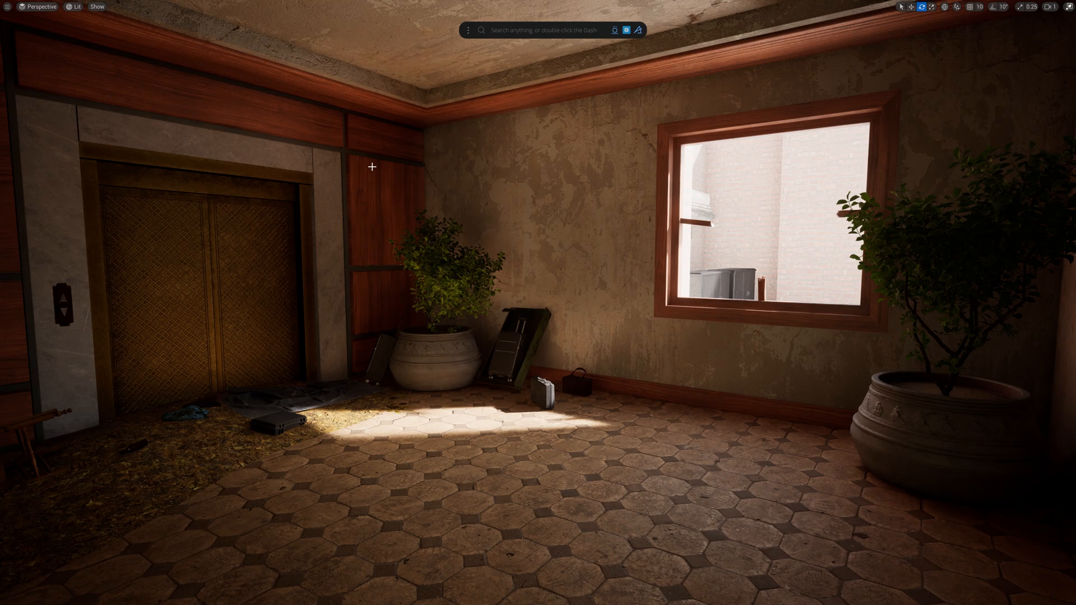
- Search the Content Library for "grass" and scatter one of the grass plant assets across the tiled floor
{"action": "right_click_drag", "start_coordinate": [372, 167], "coordinate": [325, 92]}
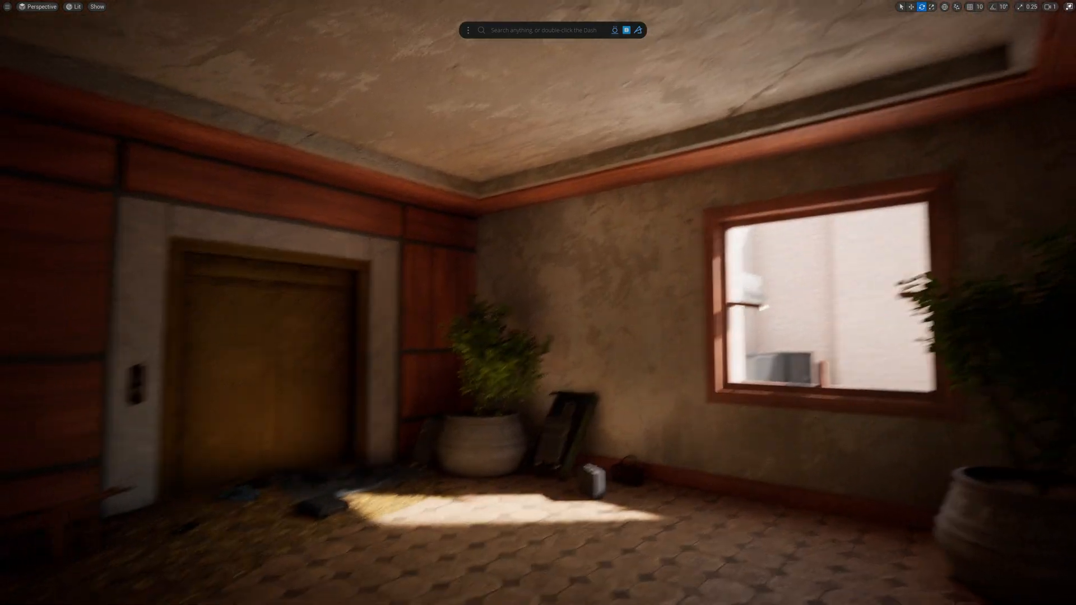
{"action": "right_click_drag", "start_coordinate": [133, 164], "coordinate": [109, 217]}
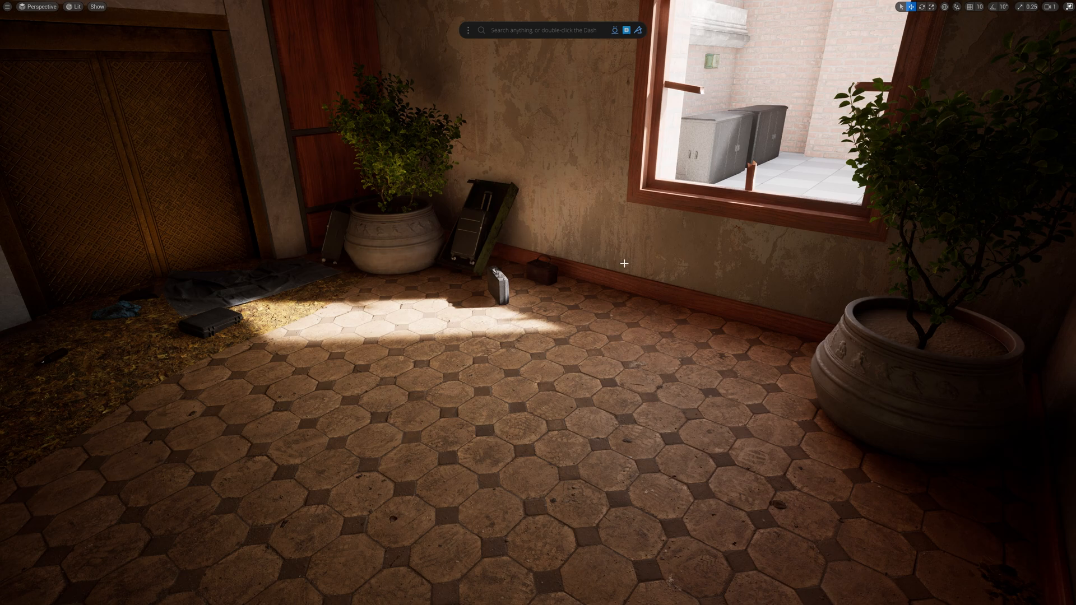
{"action": "left_click", "coordinate": [627, 30]}
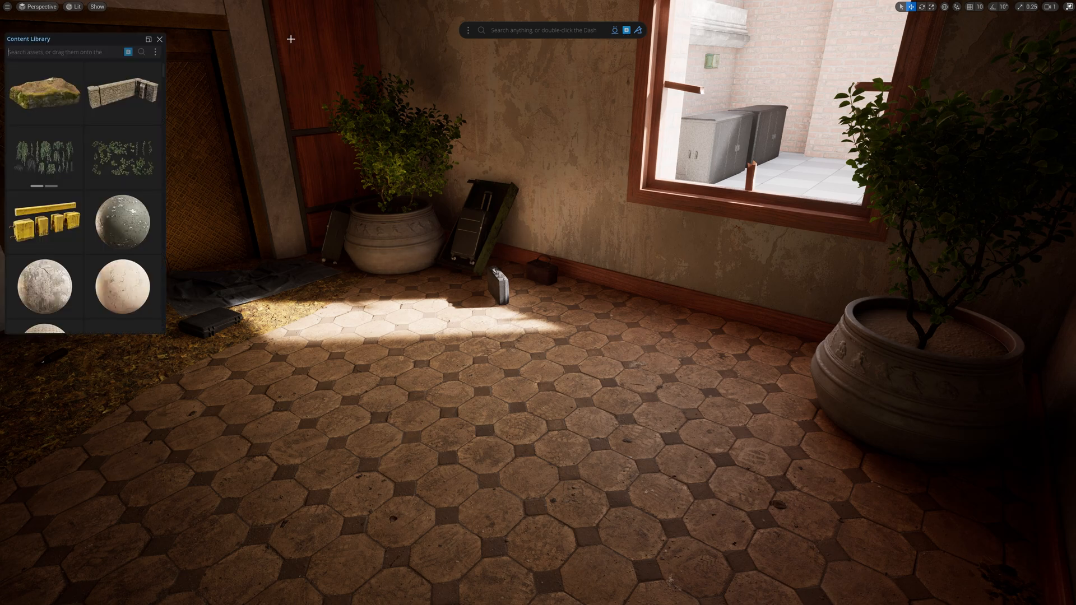
{"action": "type", "text": "grass"}
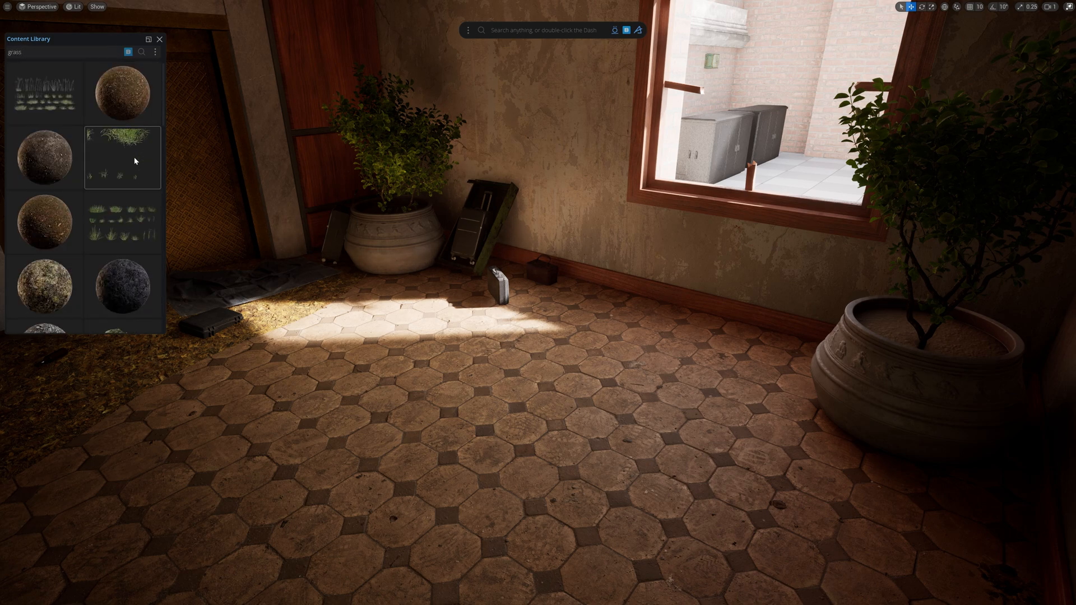
{"action": "left_click_drag", "start_coordinate": [134, 161], "coordinate": [541, 414]}
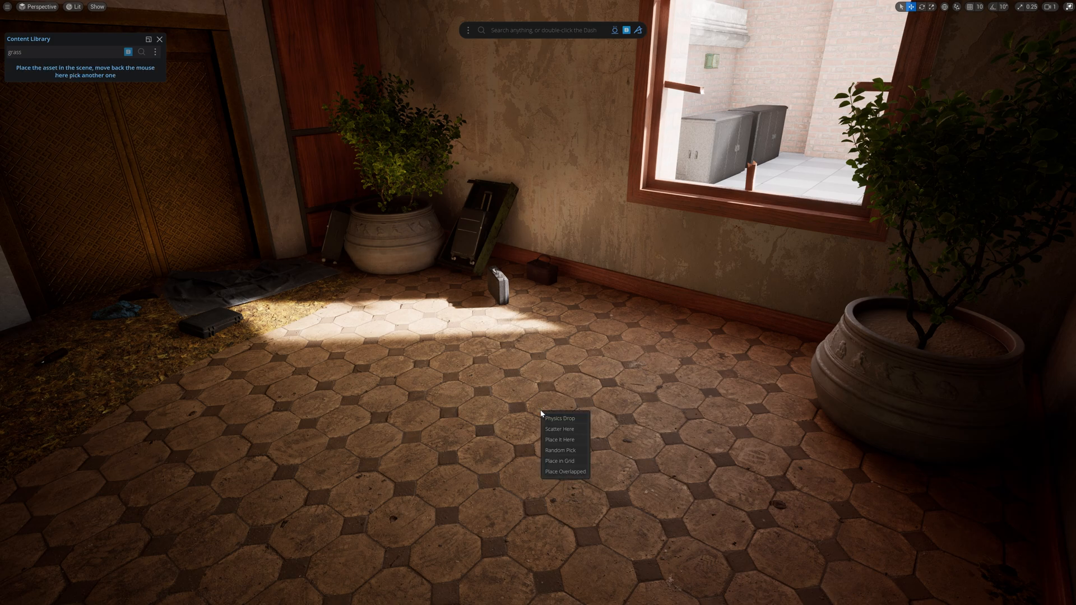
{"action": "left_click", "coordinate": [573, 429]}
- Set the grass scatter's density to 0.74, min scale to 0.66, max scale to 1.28 and breakup to 0.07, with a different seed
{"action": "left_click_drag", "start_coordinate": [367, 50], "coordinate": [396, 50]}
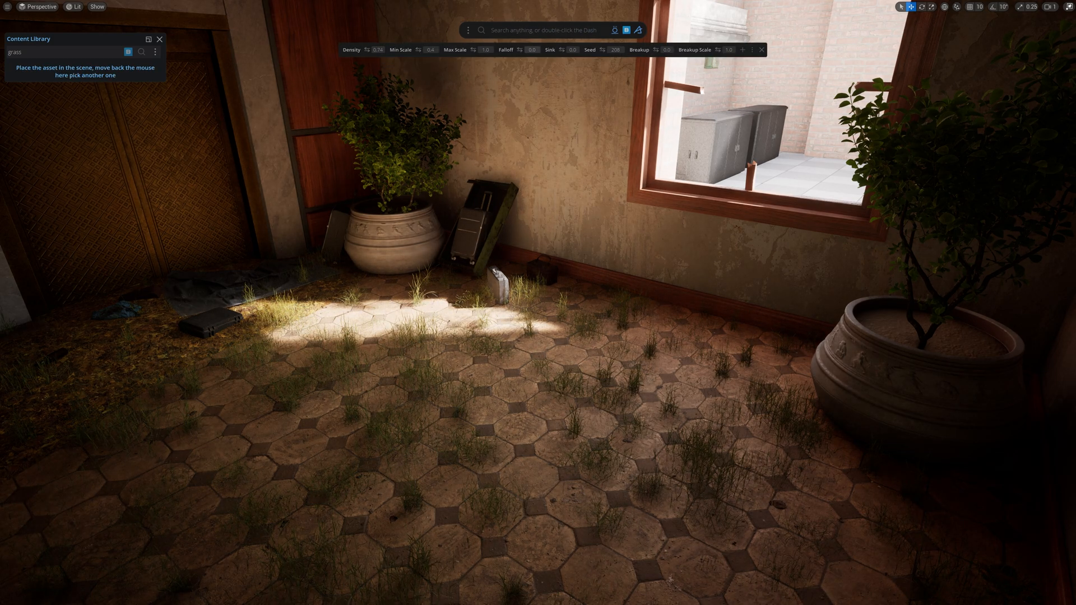
{"action": "left_click_drag", "start_coordinate": [603, 50], "coordinate": [769, 50]}
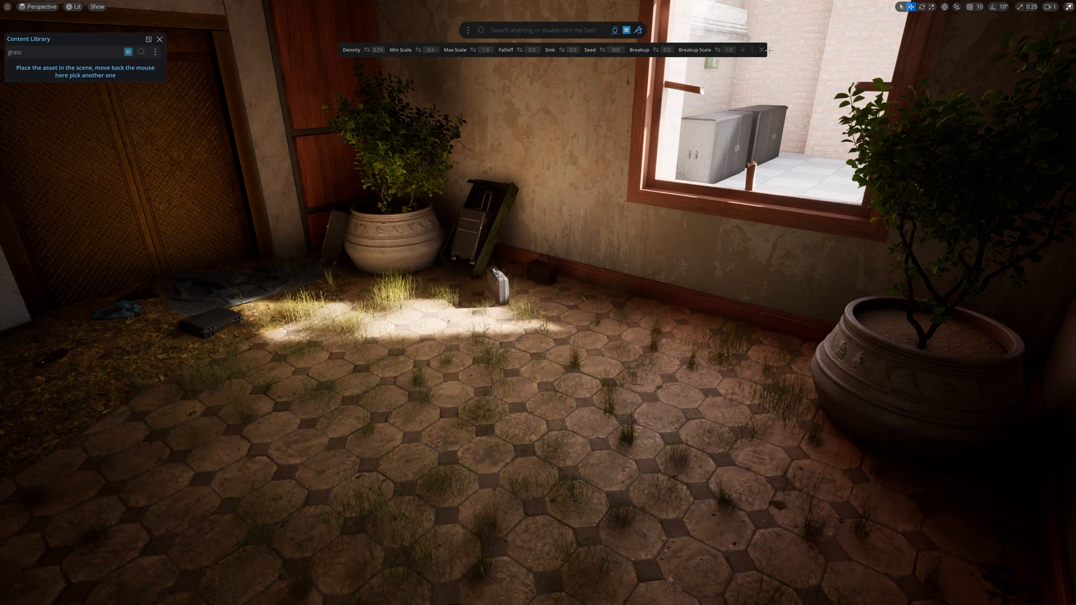
{"action": "left_click_drag", "start_coordinate": [416, 49], "coordinate": [489, 50]}
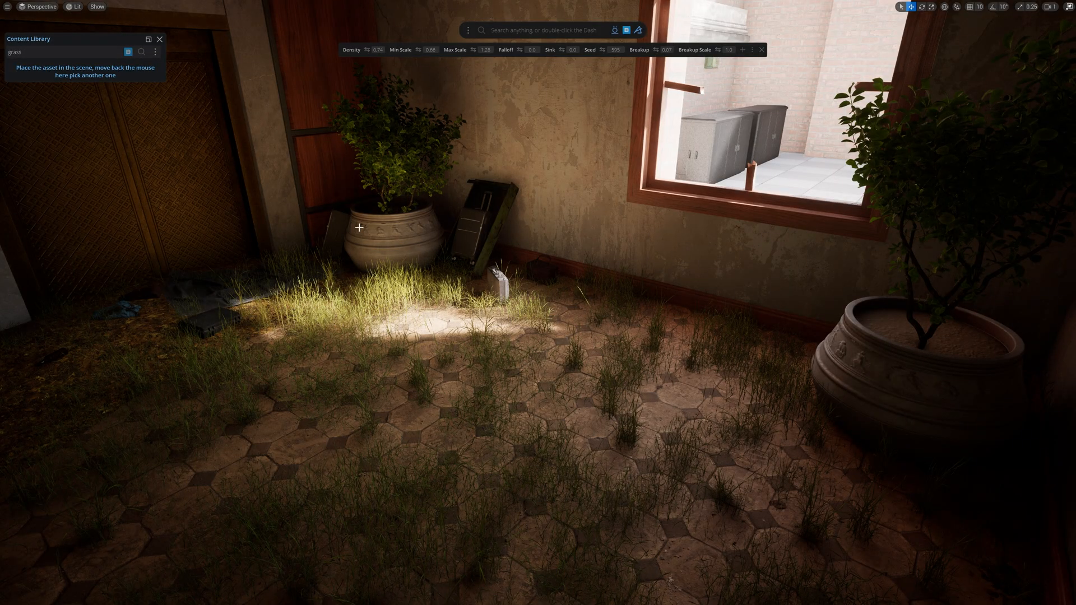
- Mask the scattered grass by proximity to the two plant pots and the leaning suitcases, and adjust the mask distance
{"action": "left_click", "coordinate": [482, 298]}
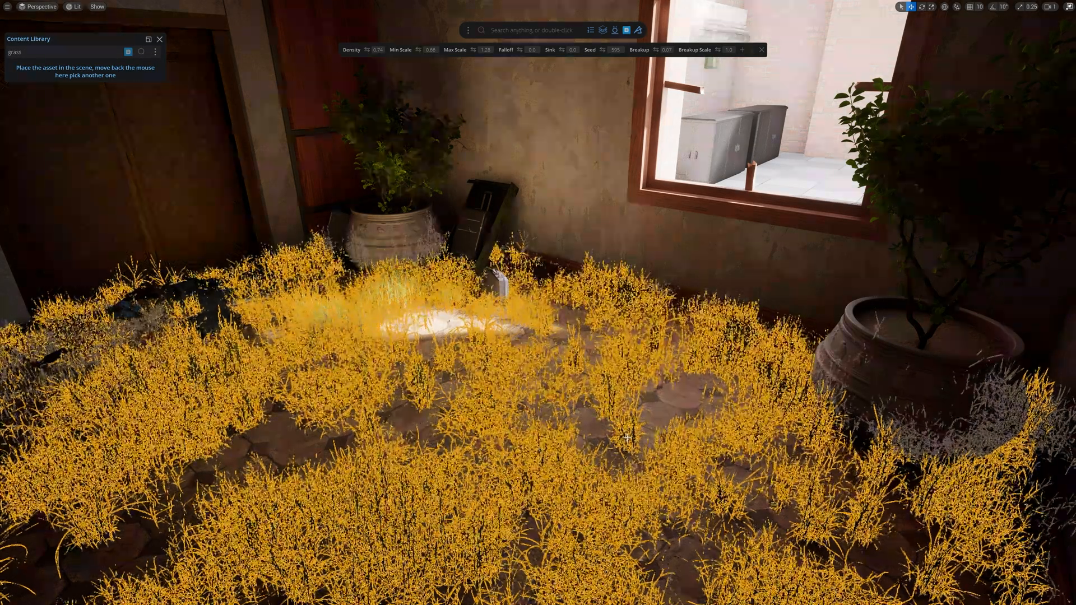
{"action": "left_click", "coordinate": [395, 222], "text": "ctrl"}
{"action": "left_click", "coordinate": [339, 225], "text": "ctrl"}
{"action": "left_click", "coordinate": [480, 221], "text": "ctrl"}
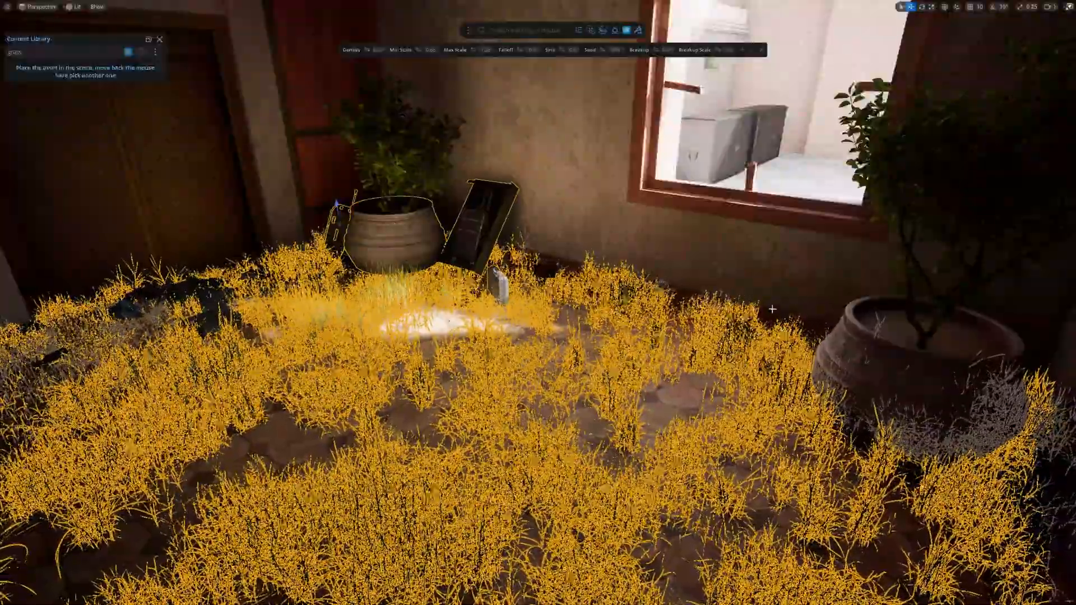
{"action": "left_click", "coordinate": [847, 324], "text": "ctrl"}
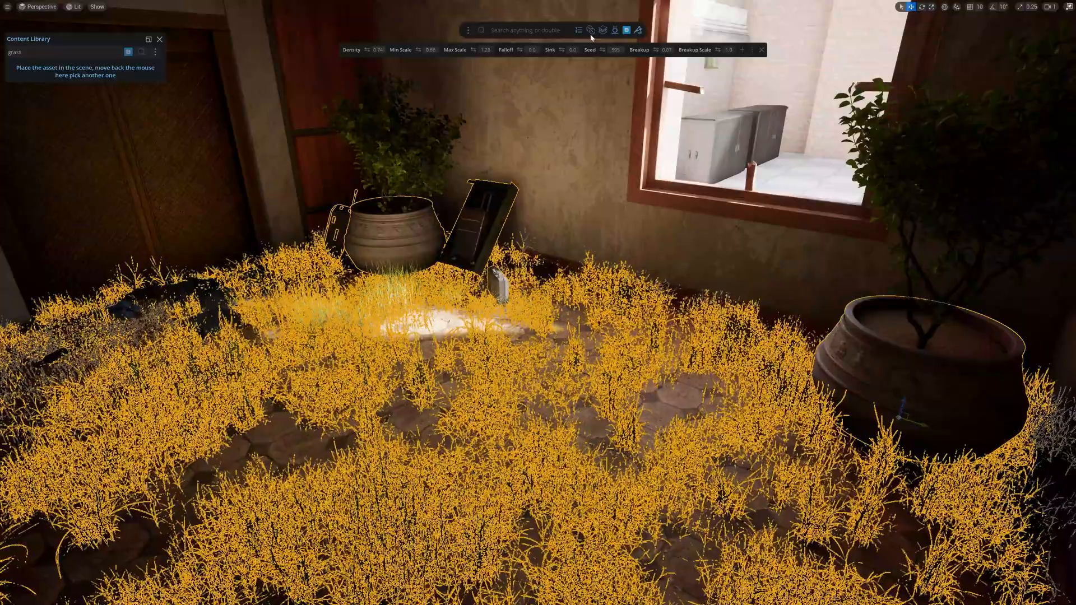
{"action": "left_click", "coordinate": [591, 33]}
{"action": "left_click_drag", "start_coordinate": [582, 51], "coordinate": [598, 52]}
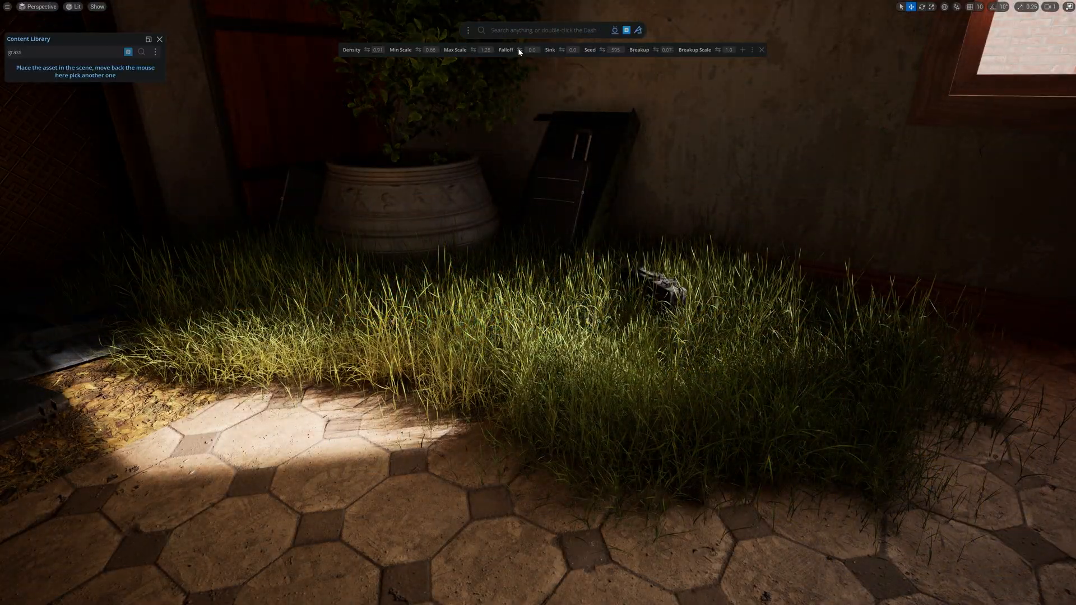
- Increase the grass scatter's falloff and set its max scale to 1.37
{"action": "left_click_drag", "start_coordinate": [519, 50], "coordinate": [551, 56]}
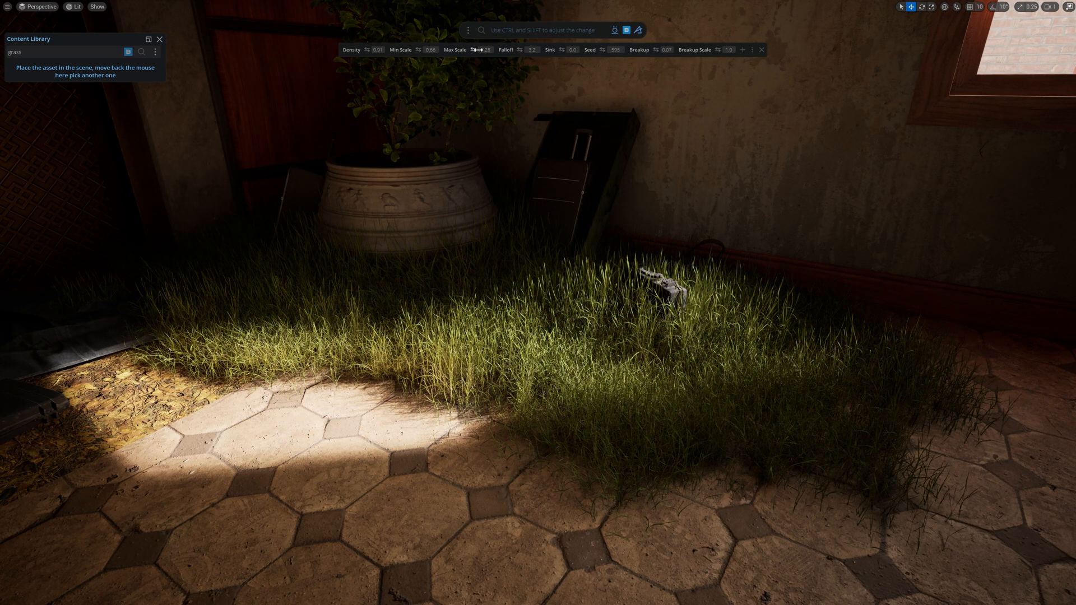
{"action": "mouse_move", "coordinate": [491, 47]}
{"action": "left_mouse_down"}
{"action": "mouse_move", "coordinate": [501, 47]}
{"action": "mouse_move", "coordinate": [490, 48]}
{"action": "left_mouse_up"}
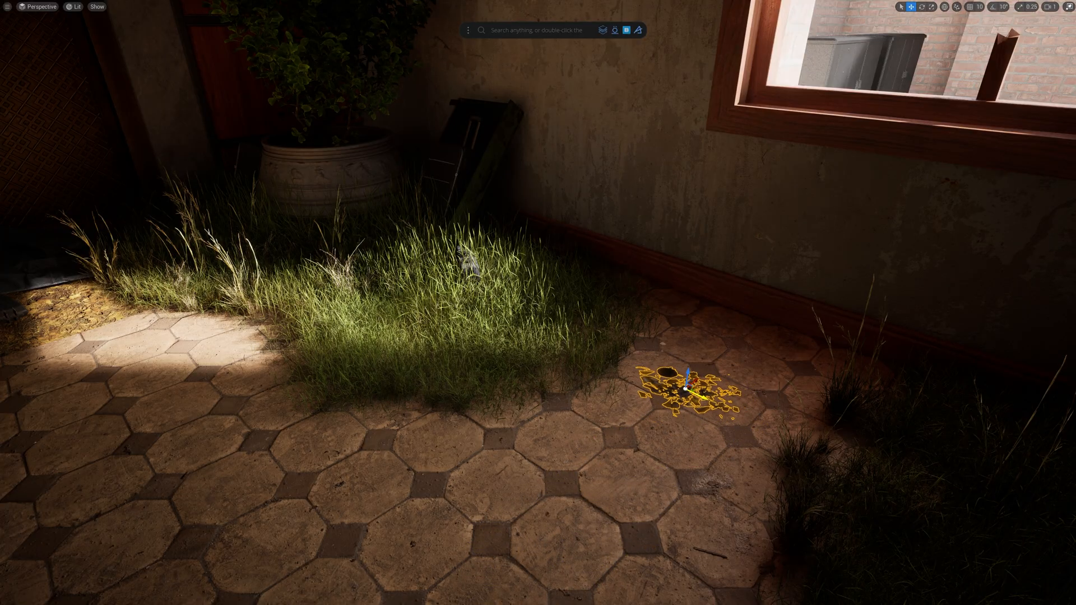
- Reposition the small leaf debris patch on the bare tiles between the two grass areas
{"action": "right_click_drag", "start_coordinate": [340, 513], "coordinate": [332, 509], "text": "ctrl"}
{"action": "left_click_drag", "start_coordinate": [340, 513], "coordinate": [349, 507], "text": "ctrl"}
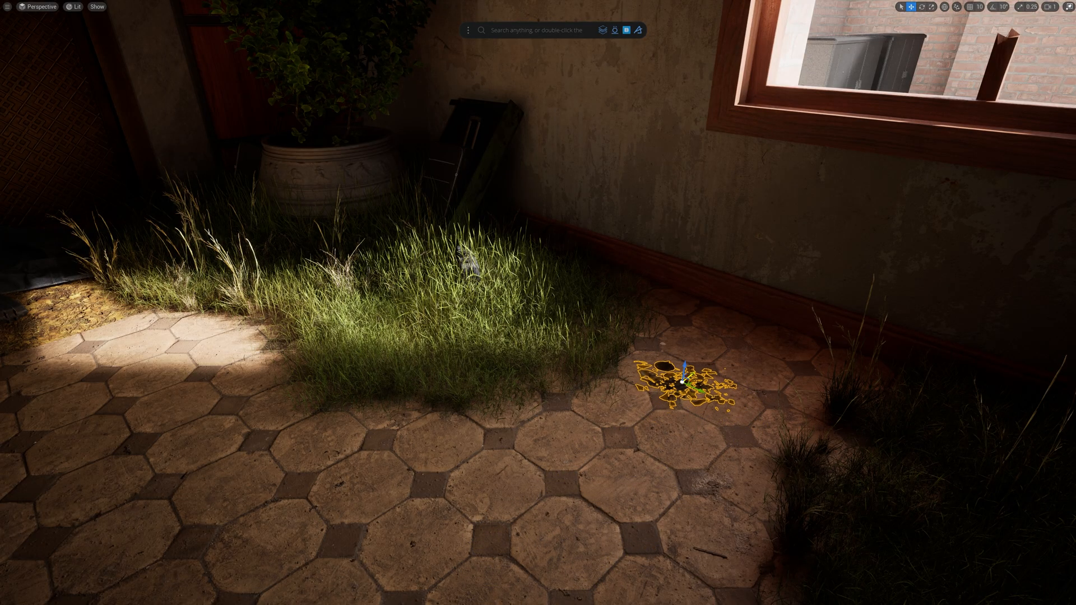
{"action": "right_click_drag", "start_coordinate": [340, 513], "coordinate": [356, 519], "text": "ctrl"}
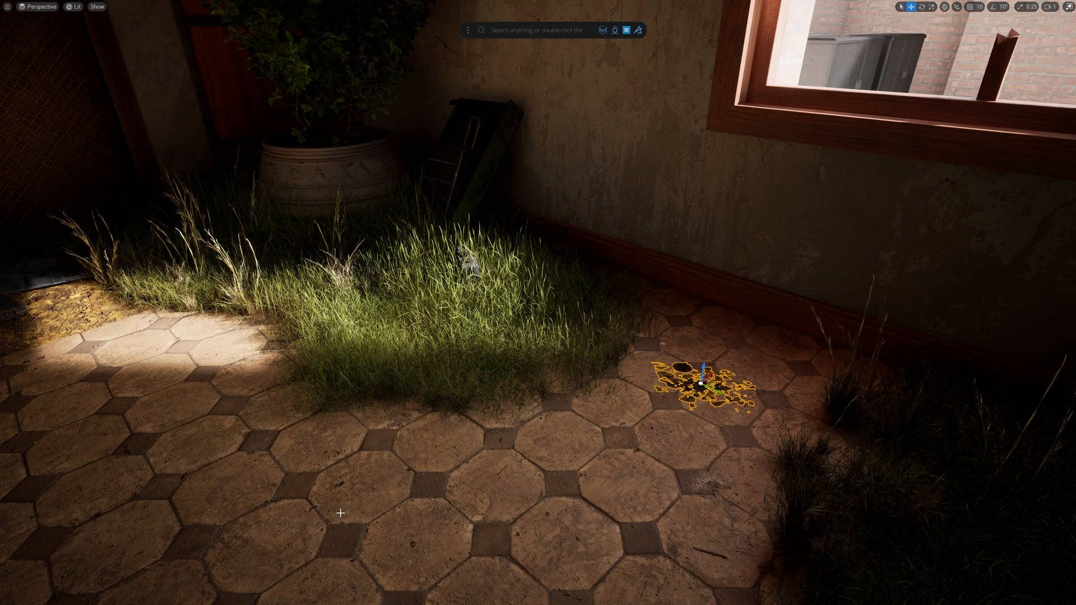
- Open the grass scatter's full settings and add the leaf debris patch to the proximity objects of Proximity Mask 1
{"action": "left_click", "coordinate": [473, 360]}
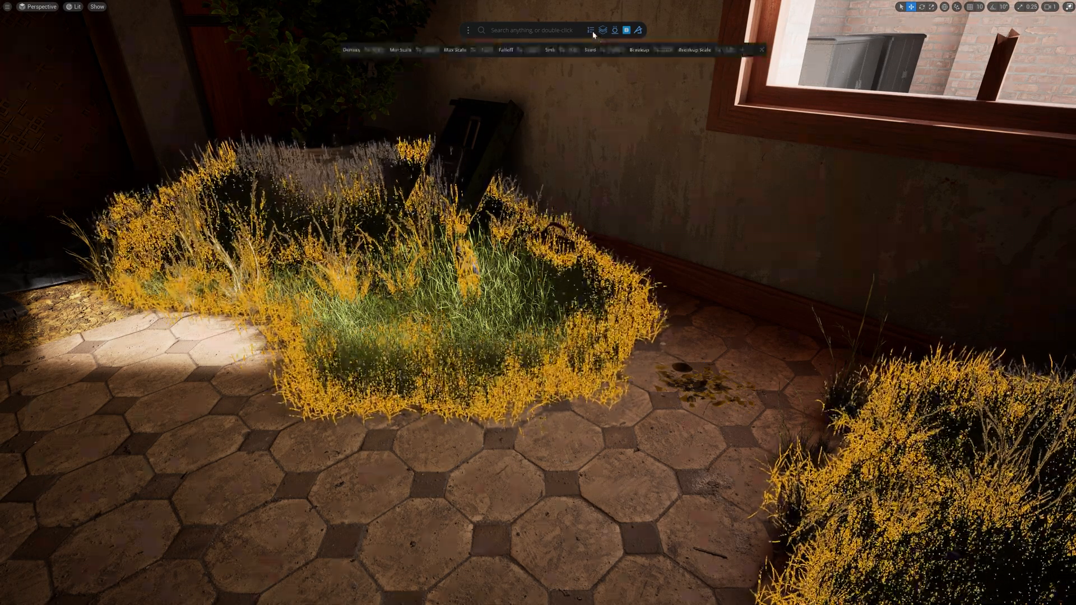
{"action": "left_click", "coordinate": [603, 30]}
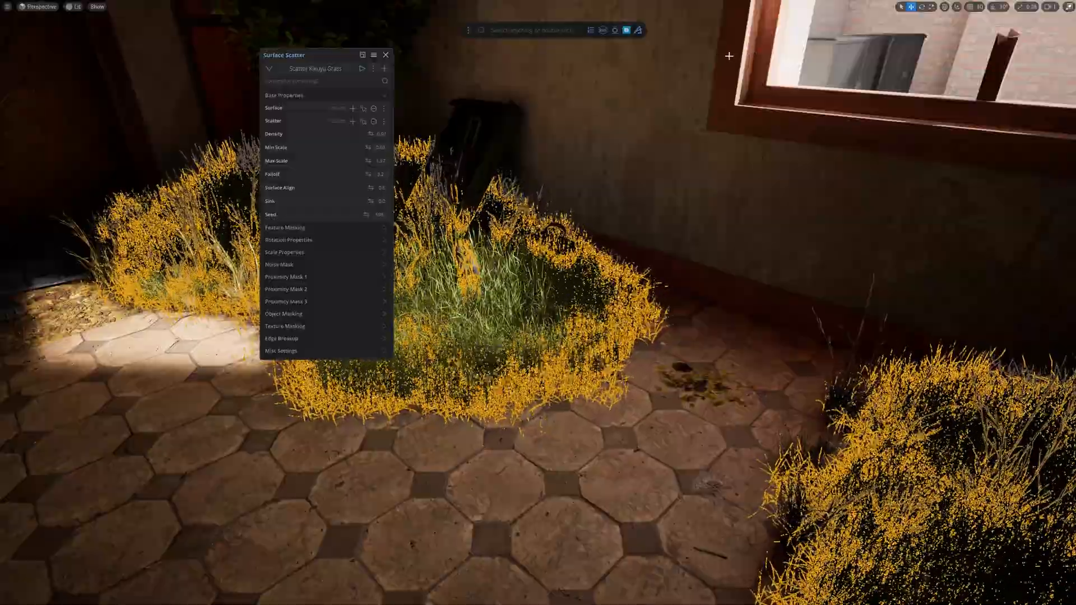
{"action": "left_click", "coordinate": [295, 277]}
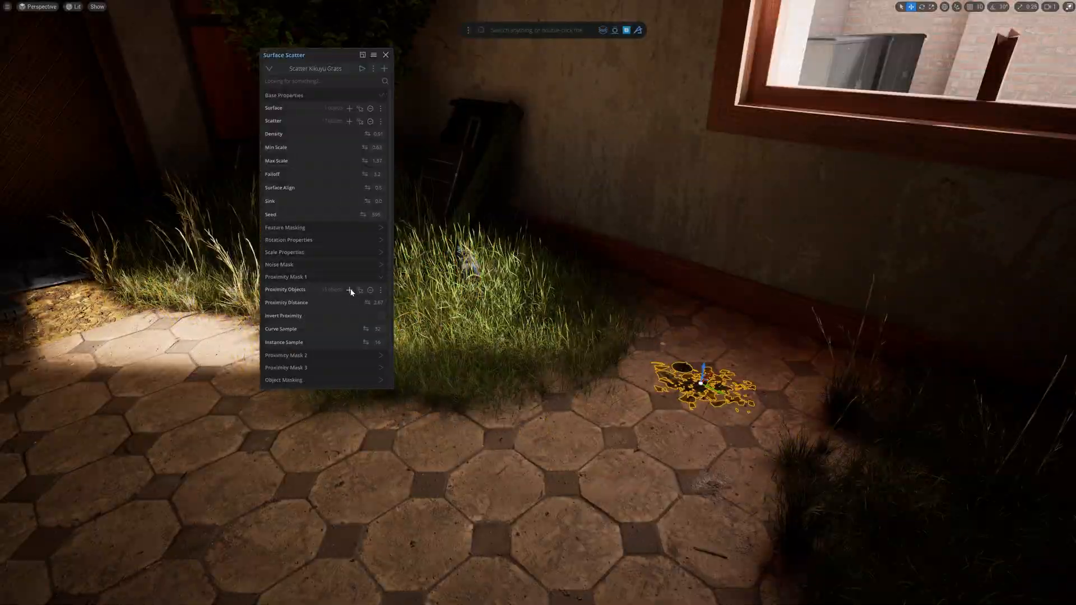
{"action": "left_click", "coordinate": [349, 290]}
- Move the leaf debris patch around the floor so that the grass grows around each new location
{"action": "right_click_drag", "start_coordinate": [647, 433], "coordinate": [654, 435], "text": "ctrl"}
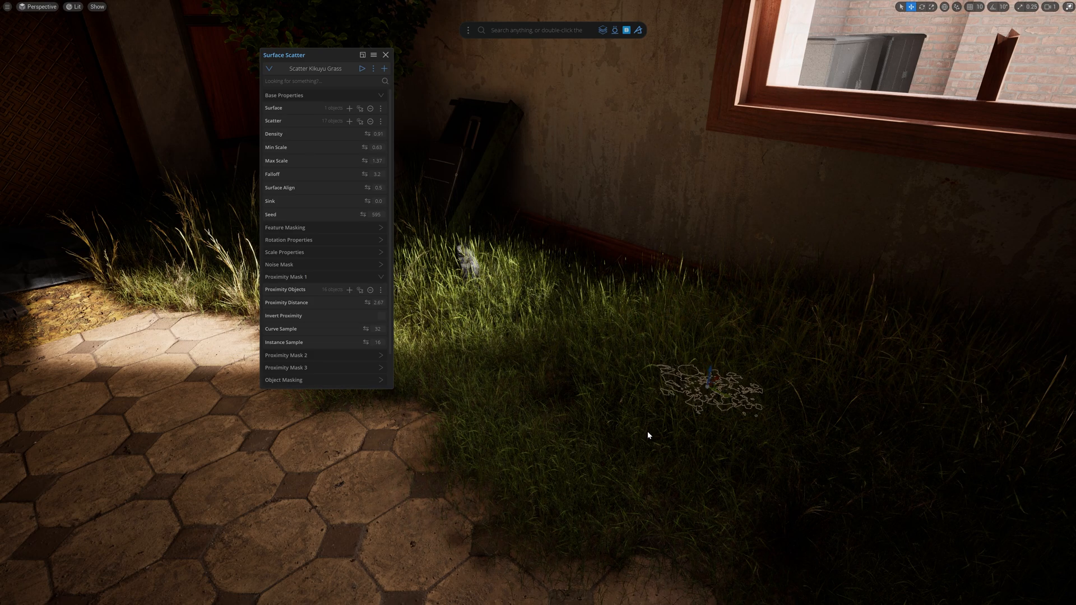
{"action": "left_click_drag", "start_coordinate": [647, 433], "coordinate": [707, 384], "text": "ctrl"}
{"action": "right_click_drag", "start_coordinate": [647, 433], "coordinate": [532, 388], "text": "ctrl"}
{"action": "left_click_drag", "start_coordinate": [647, 434], "coordinate": [658, 427], "text": "ctrl"}
{"action": "right_click_drag", "start_coordinate": [654, 435], "coordinate": [757, 470], "text": "ctrl"}
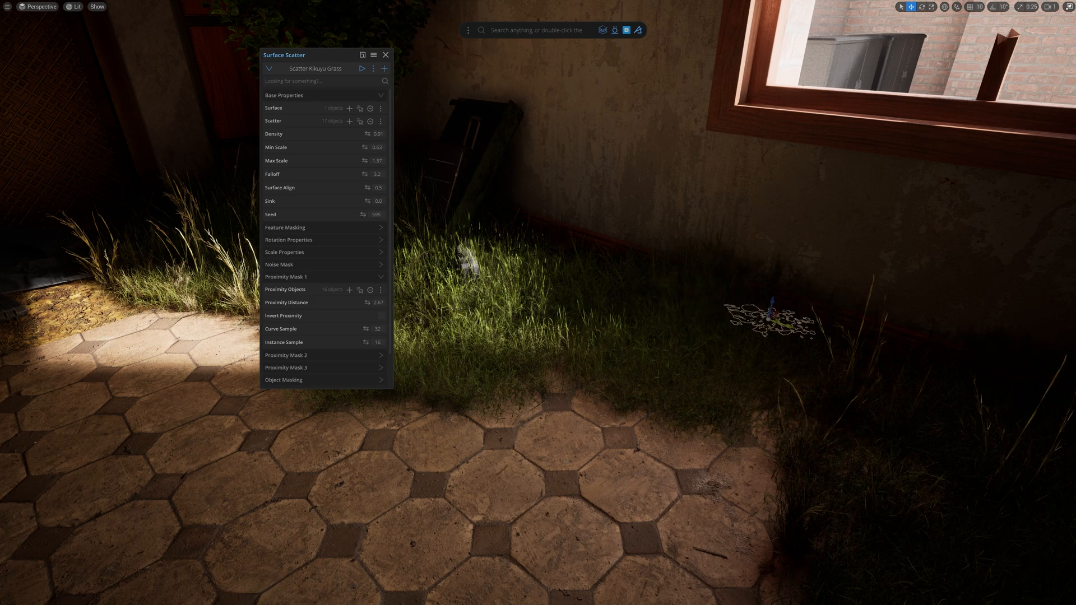
{"action": "left_click_drag", "start_coordinate": [653, 435], "coordinate": [547, 527], "text": "ctrl"}
{"action": "right_click_drag", "start_coordinate": [654, 435], "coordinate": [471, 365], "text": "ctrl"}
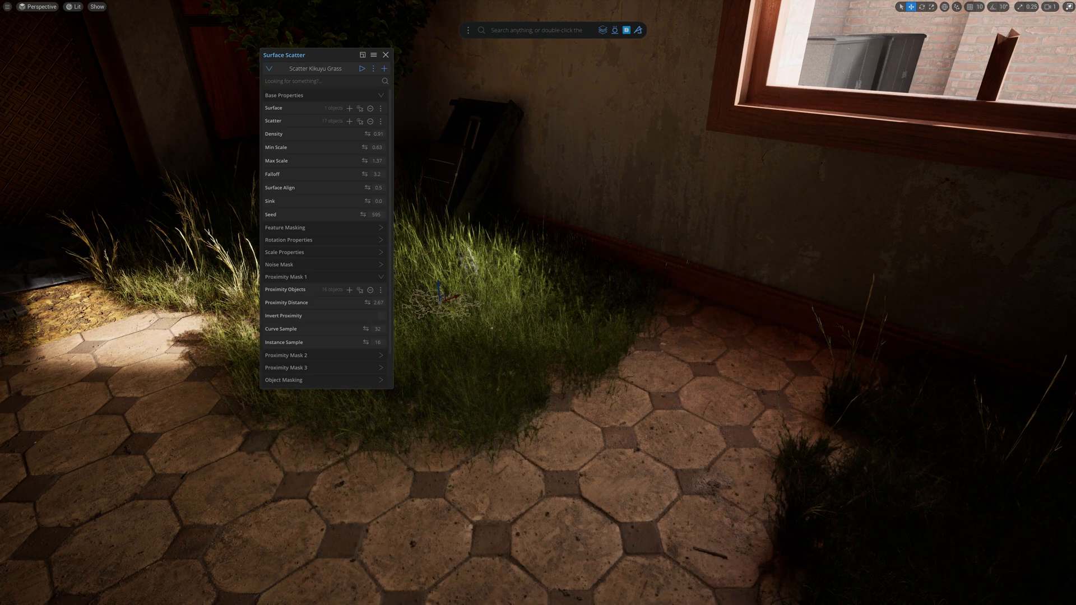
{"action": "left_click_drag", "start_coordinate": [654, 435], "coordinate": [699, 398], "text": "ctrl"}
{"action": "right_click_drag", "start_coordinate": [653, 435], "coordinate": [841, 510], "text": "ctrl"}
{"action": "left_click_drag", "start_coordinate": [656, 433], "coordinate": [721, 381], "text": "ctrl"}
{"action": "right_click_drag", "start_coordinate": [658, 432], "coordinate": [592, 409], "text": "ctrl"}
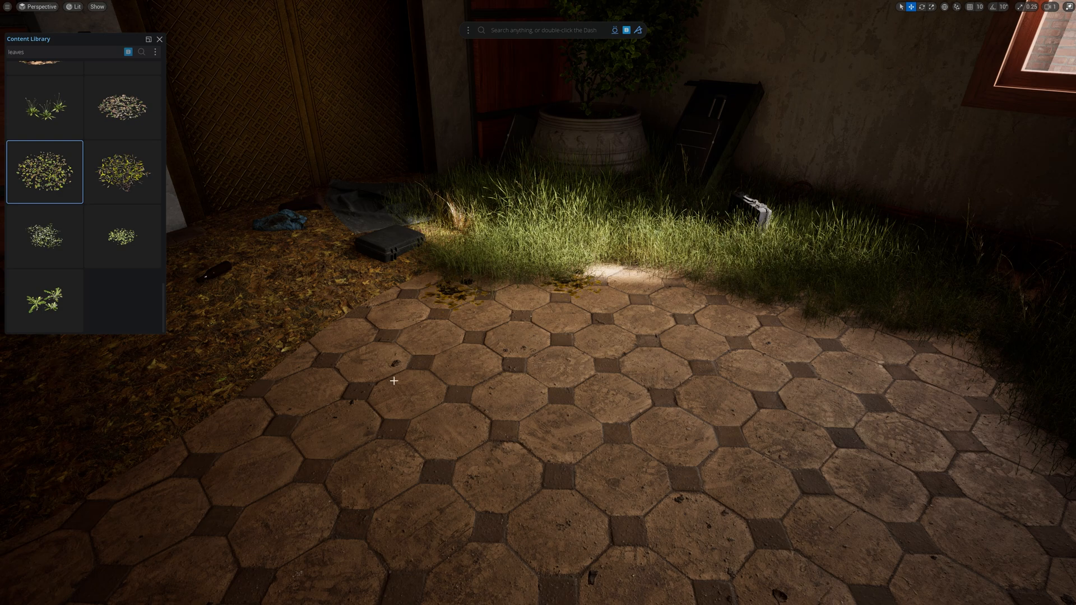
- Place a leaves asset from the Content Library on the tiled floor, delete it again and close the library
{"action": "left_click", "coordinate": [45, 172]}
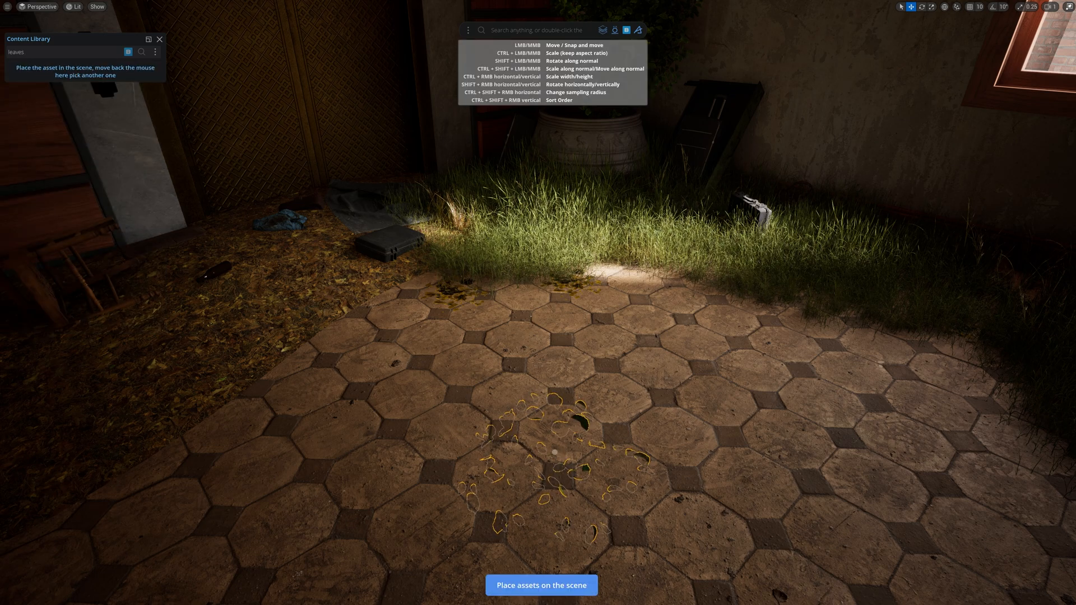
{"action": "left_click", "coordinate": [554, 448]}
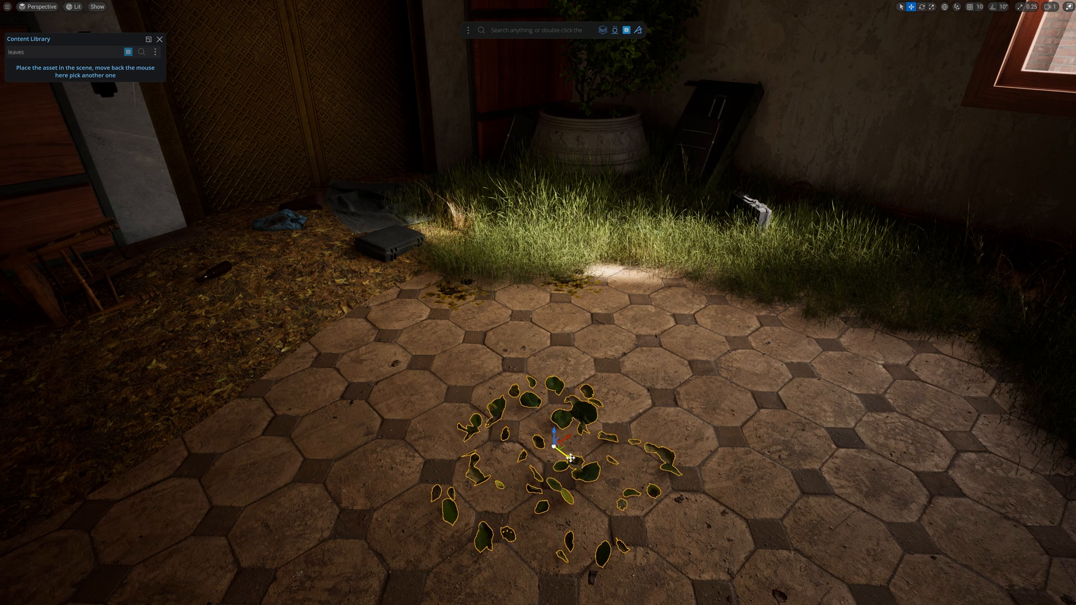
{"action": "key", "text": "Delete"}
{"action": "left_click", "coordinate": [159, 39]}
- Create and scatter mesh cards on the tiled floor, using sfqgecof_4K_Opacity.jpg as the alpha texture
{"action": "left_click", "coordinate": [552, 433]}
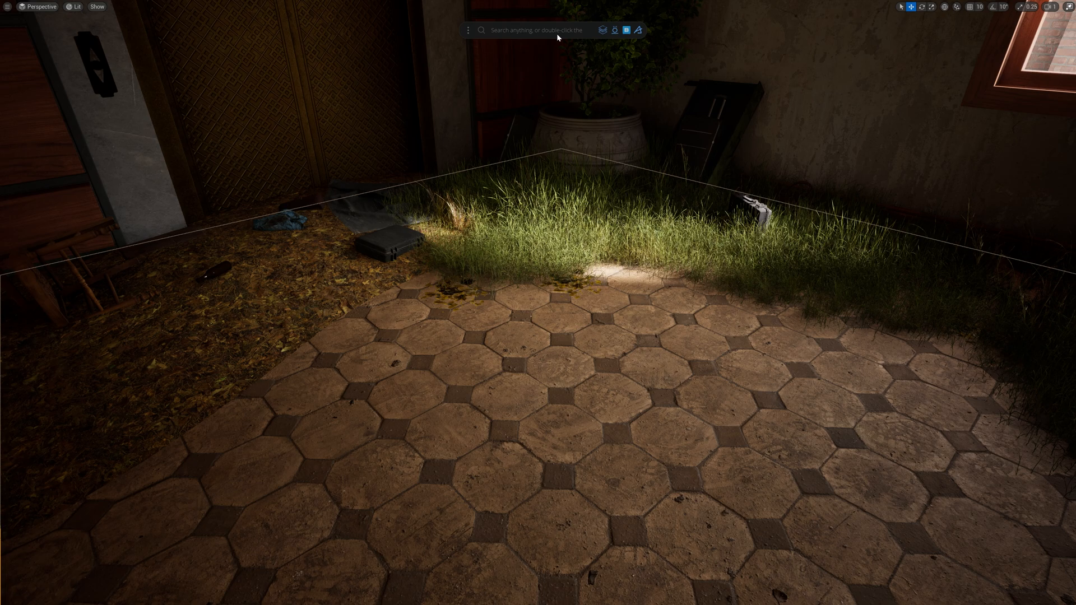
{"action": "type", "text": "create and "}
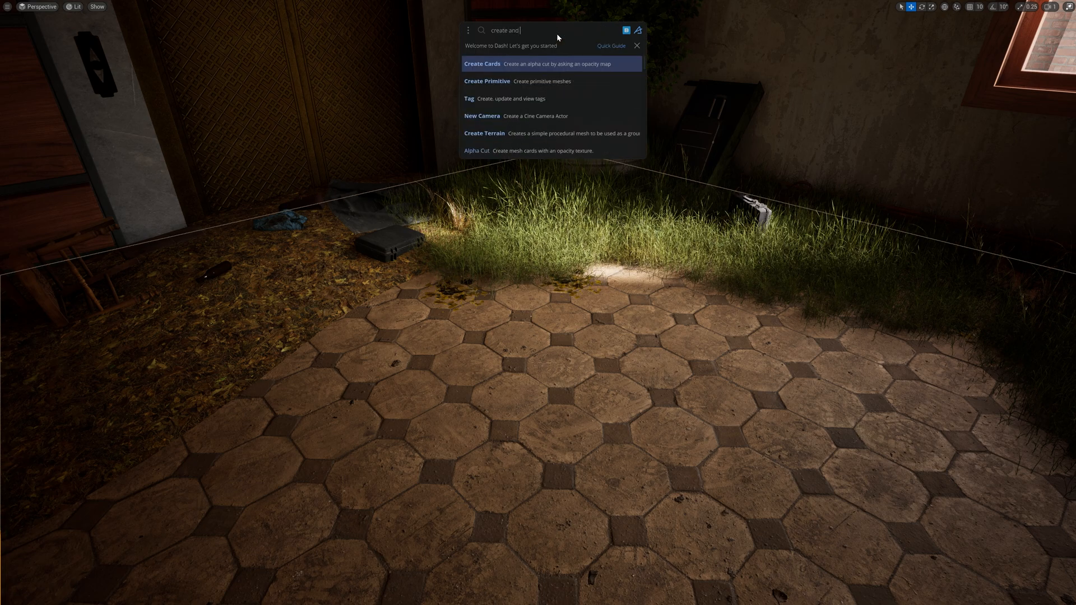
{"action": "type", "text": "scatter mesh cards"}
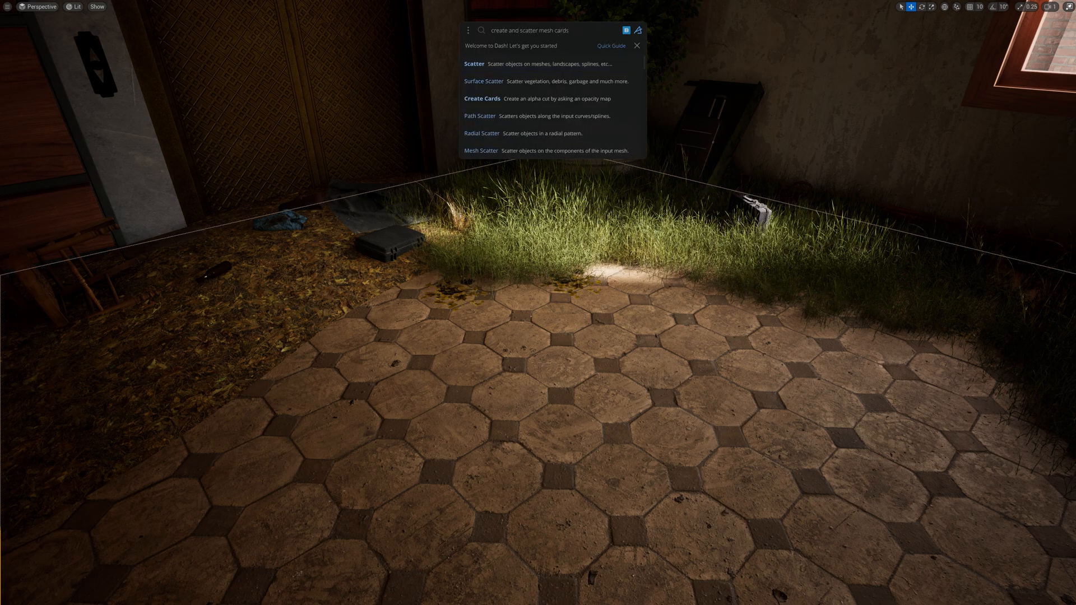
{"action": "left_click", "coordinate": [494, 99]}
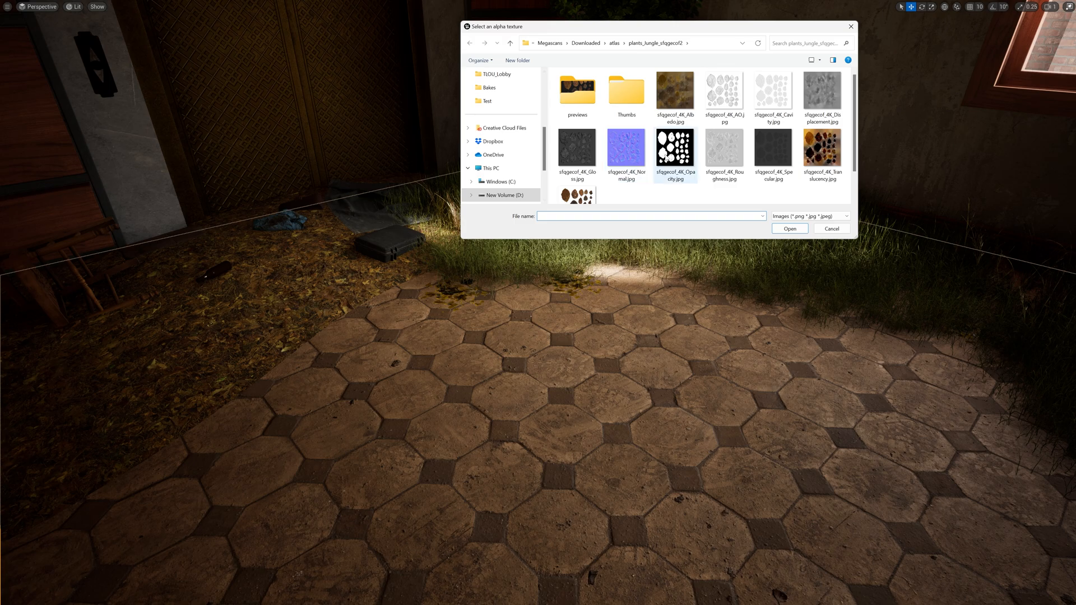
{"action": "double_click", "coordinate": [667, 157]}
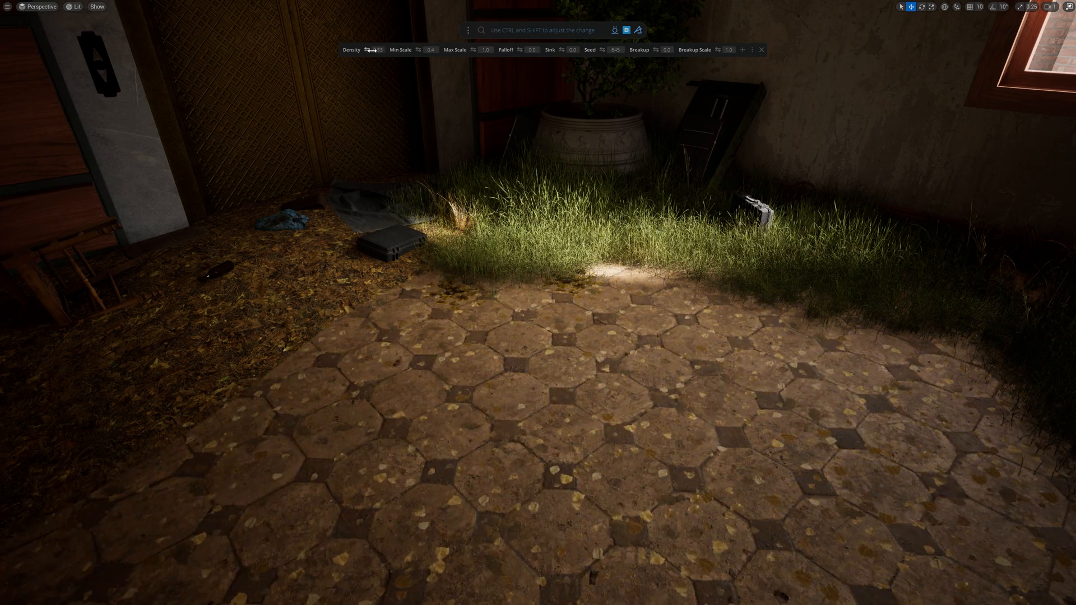
- Set the leaf scatter's density to 0.78 and max scale to 0.9, and increase its breakup
{"action": "left_click_drag", "start_coordinate": [453, 57], "coordinate": [461, 57]}
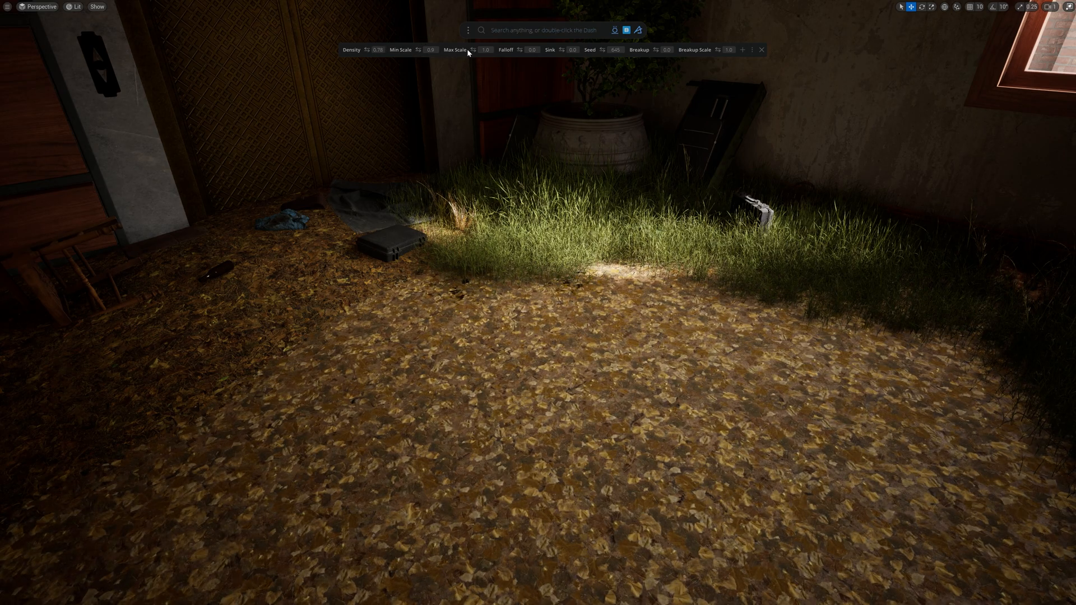
{"action": "left_click_drag", "start_coordinate": [656, 49], "coordinate": [462, 251]}
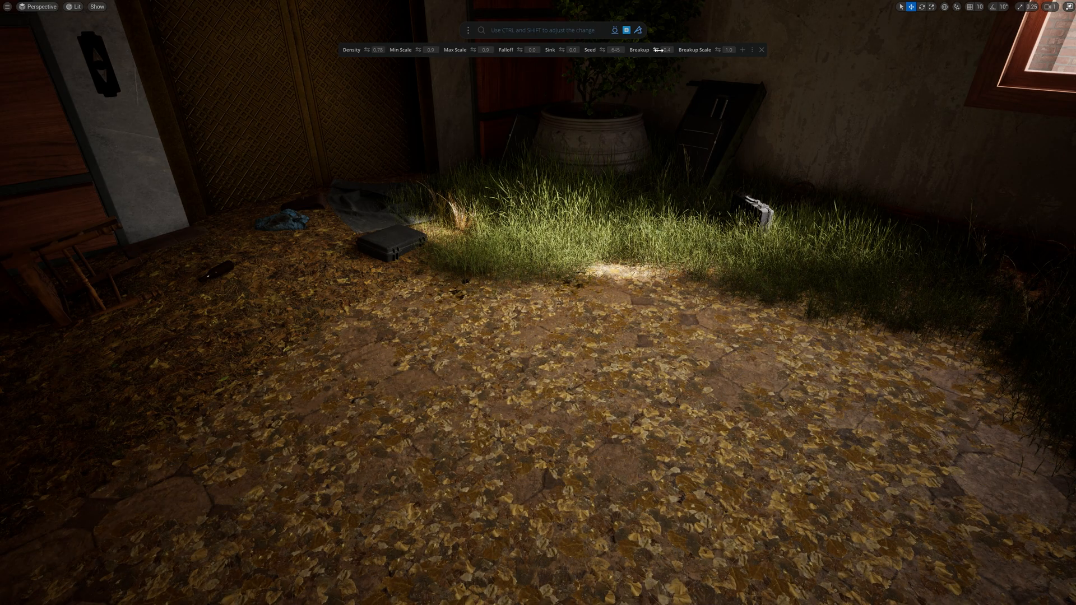
- Mask the leaf card scatter by proximity and adjust its masking so the middle of the tiled floor stays mostly clear
{"action": "left_click", "coordinate": [591, 31]}
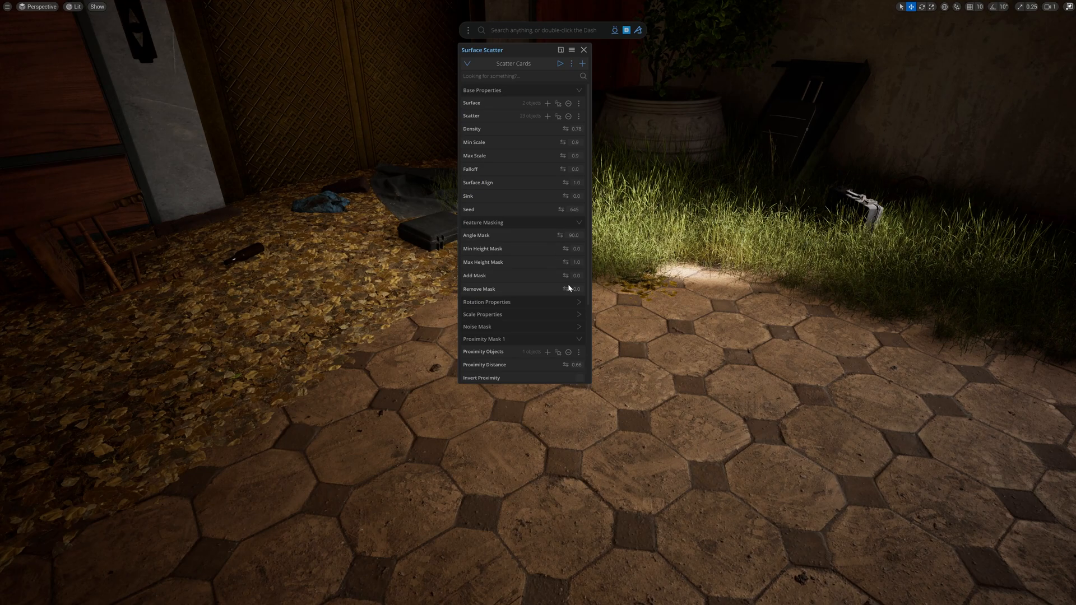
{"action": "left_click_drag", "start_coordinate": [567, 288], "coordinate": [566, 274]}
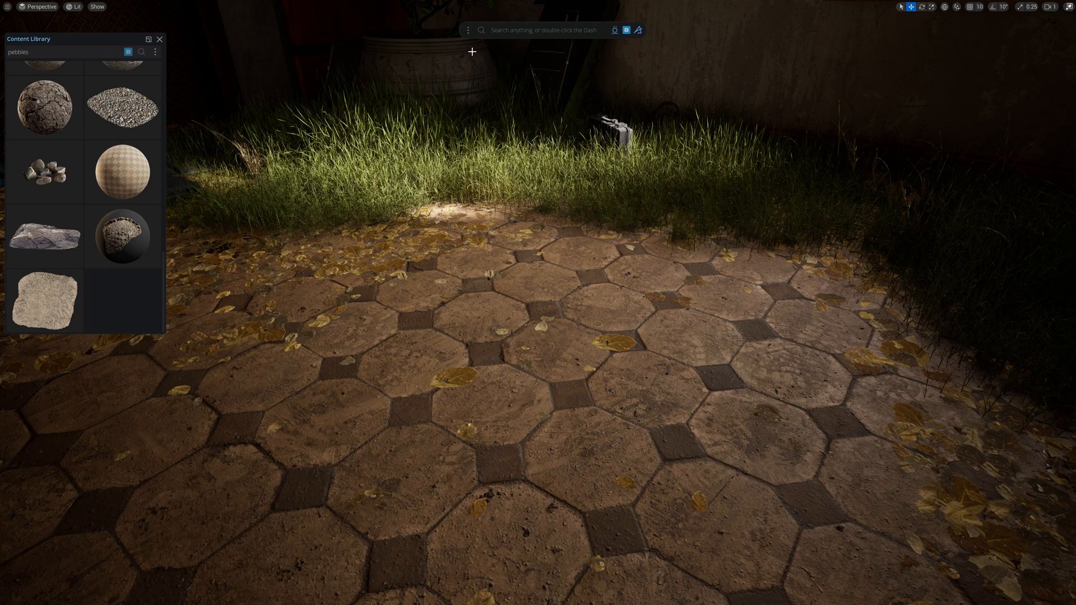
- Scatter a pebble asset from the Content Library over the tiled floor, raising its density and reducing its maximum scale
{"action": "left_click_drag", "start_coordinate": [45, 172], "coordinate": [547, 410]}
{"action": "left_click", "coordinate": [567, 427]}
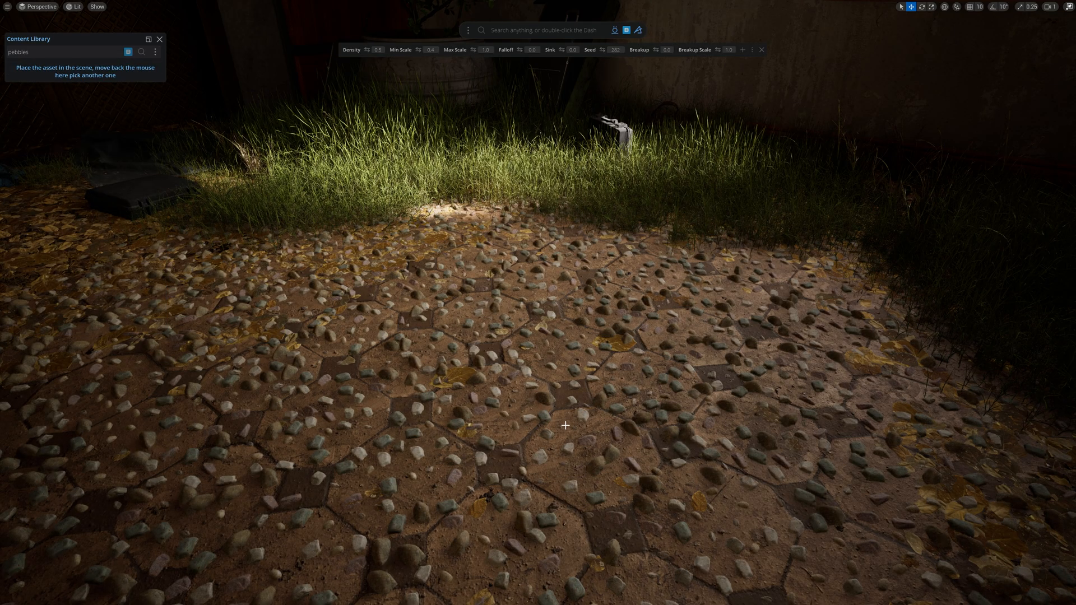
{"action": "mouse_move", "coordinate": [377, 50]}
{"action": "left_mouse_down"}
{"action": "mouse_move", "coordinate": [418, 51]}
{"action": "mouse_move", "coordinate": [392, 50]}
{"action": "left_mouse_up"}
{"action": "left_click_drag", "start_coordinate": [486, 51], "coordinate": [452, 50]}
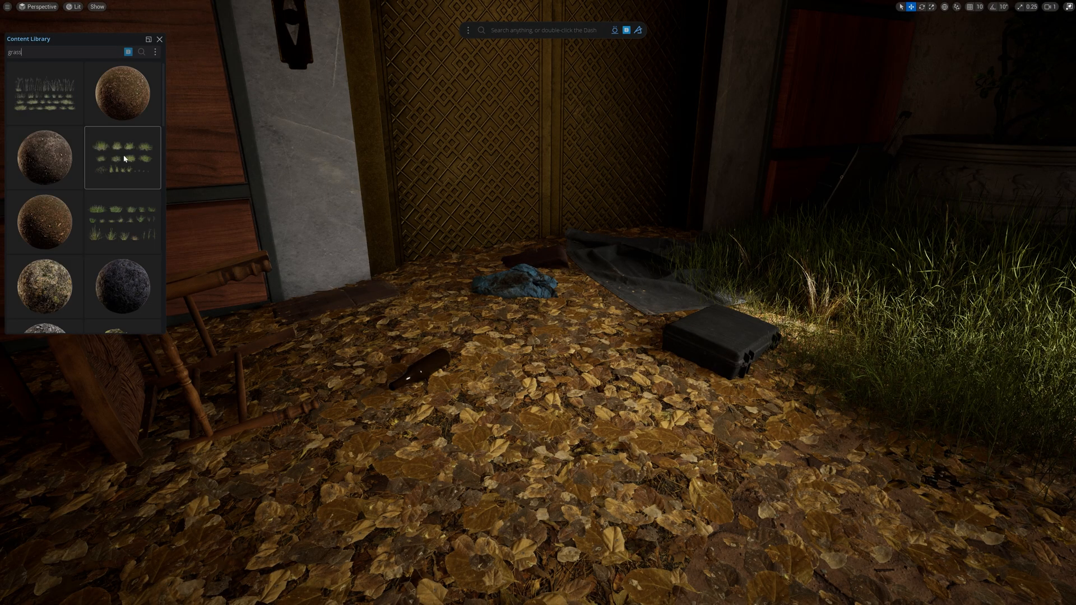
- Scatter a grass asset over the leaf-covered floor near the elevator, and rotate the toy bear on the flattened cardboard
{"action": "left_click", "coordinate": [149, 235]}
{"action": "right_click", "coordinate": [564, 383]}
{"action": "left_click", "coordinate": [583, 399]}
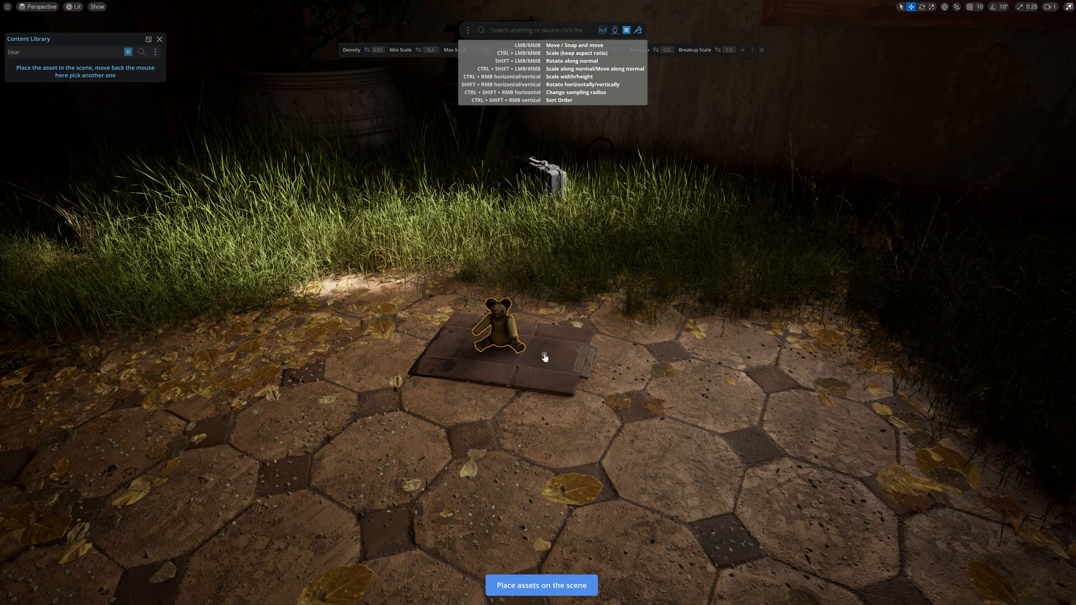
{"action": "left_click_drag", "start_coordinate": [410, 336], "coordinate": [510, 308], "text": "shift"}
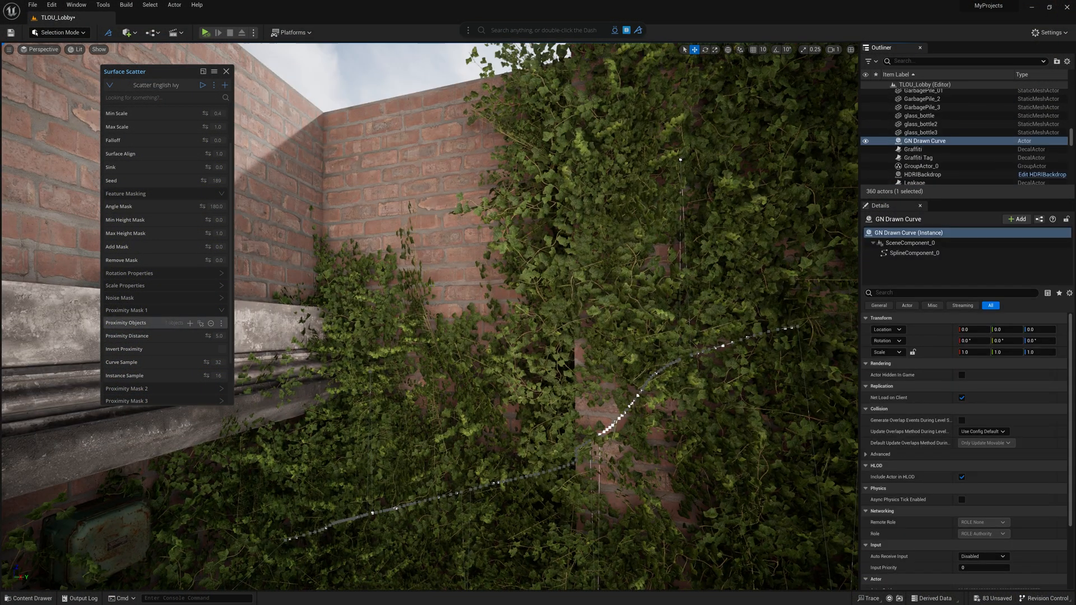
- Deselect the drawn curve on the ivy wall and close the English Ivy scatter settings
{"action": "right_click_drag", "start_coordinate": [677, 192], "coordinate": [682, 182]}
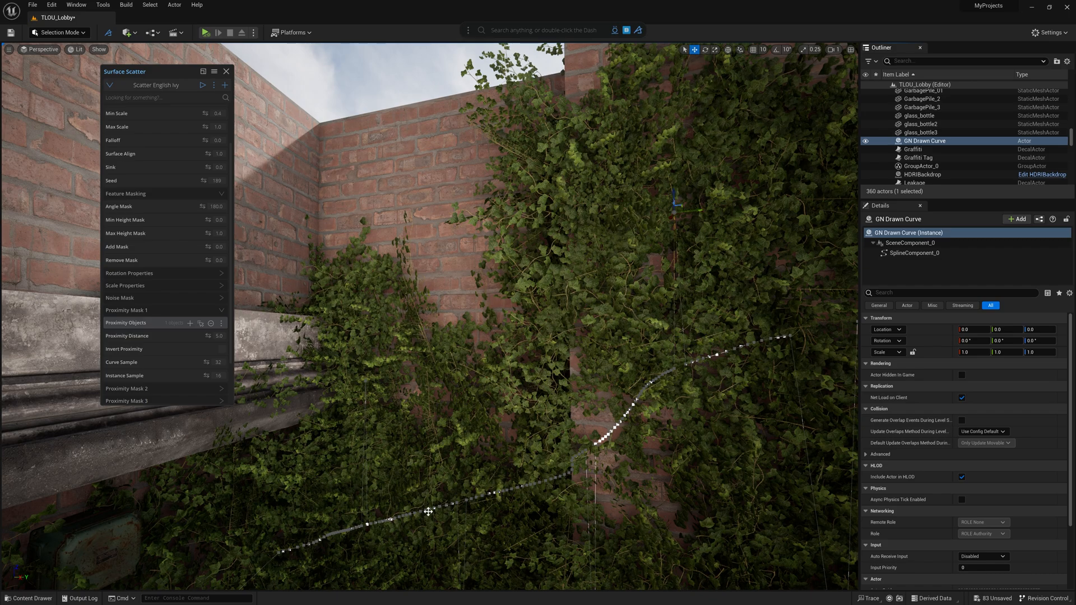
{"action": "key", "text": "Escape"}
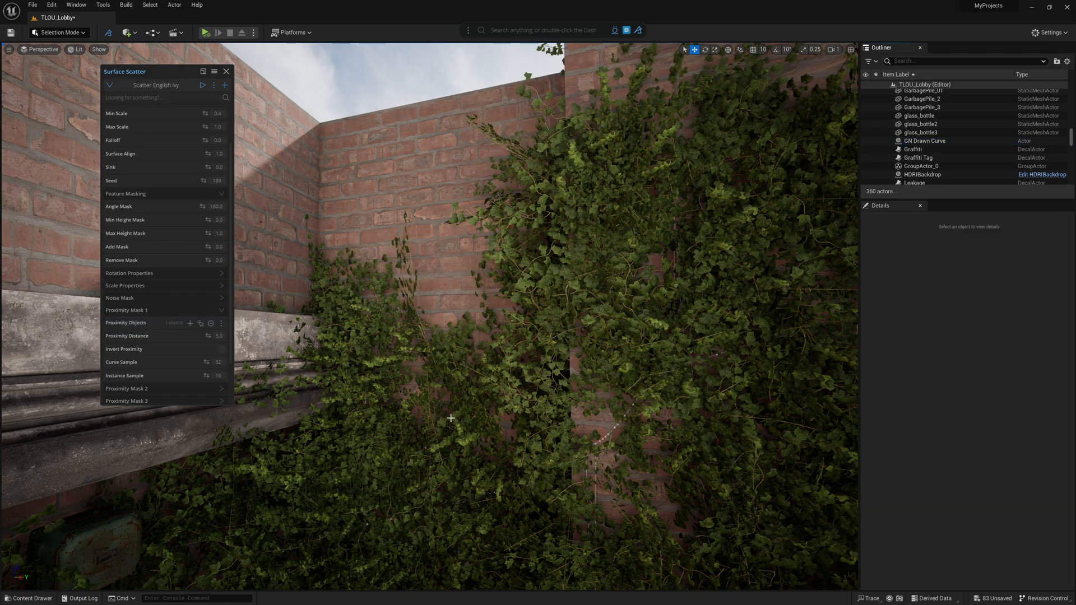
{"action": "left_click", "coordinate": [226, 72]}
- Find "vent" in the Content Library and place the Ventilation Flap decal on the brick wall beside the ivy, rotated to -90°
{"action": "left_click", "coordinate": [627, 30]}
{"action": "type", "text": "vent"}
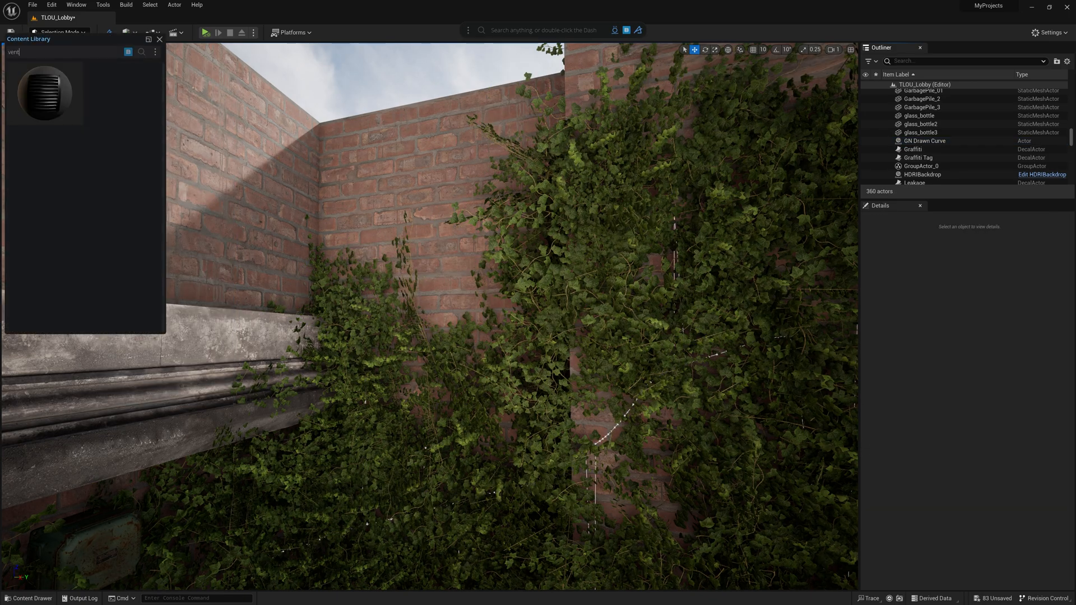
{"action": "left_click_drag", "start_coordinate": [44, 93], "coordinate": [425, 227]}
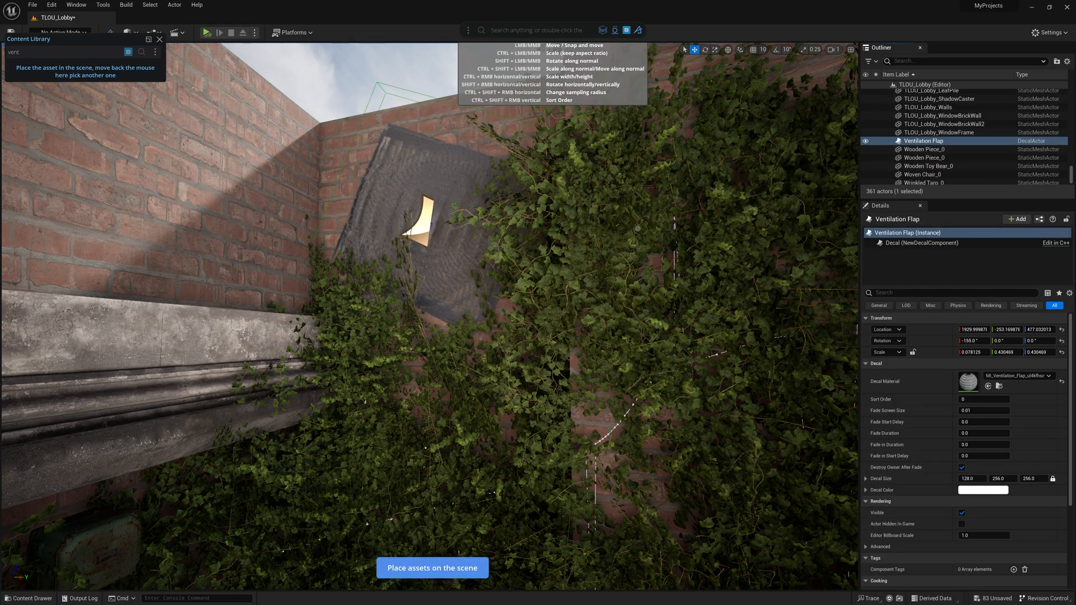
{"action": "left_click_drag", "start_coordinate": [721, 231], "coordinate": [717, 231]}
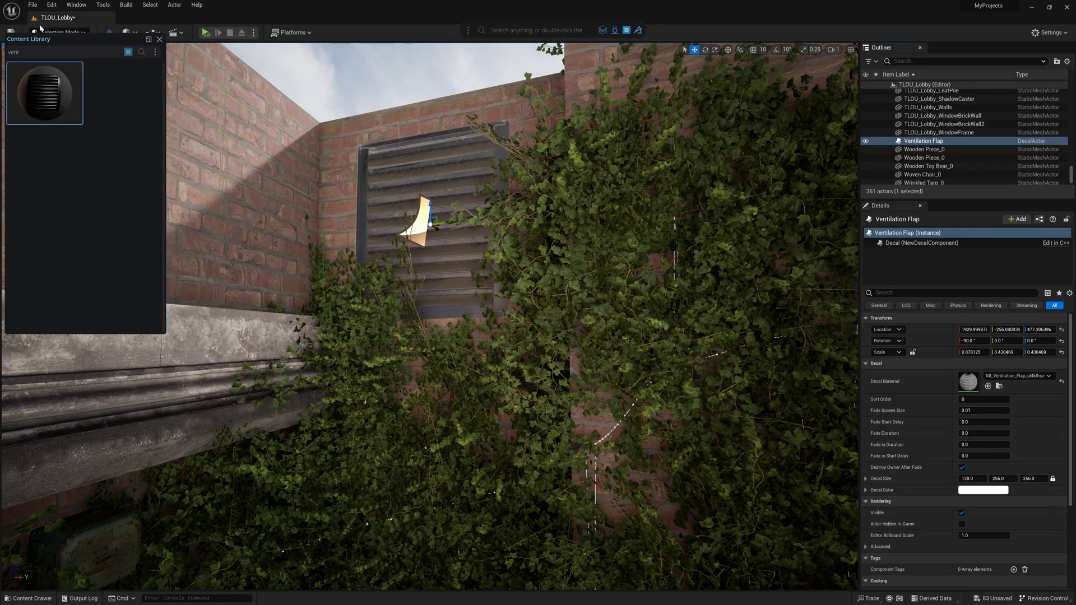
- Find "Leak" in the Content Library, place a Leakage decal on the ventilation flap and adjust its placement
{"action": "double_click", "coordinate": [42, 55]}
{"action": "type", "text": "Leak"}
{"action": "left_click_drag", "start_coordinate": [122, 286], "coordinate": [429, 140]}
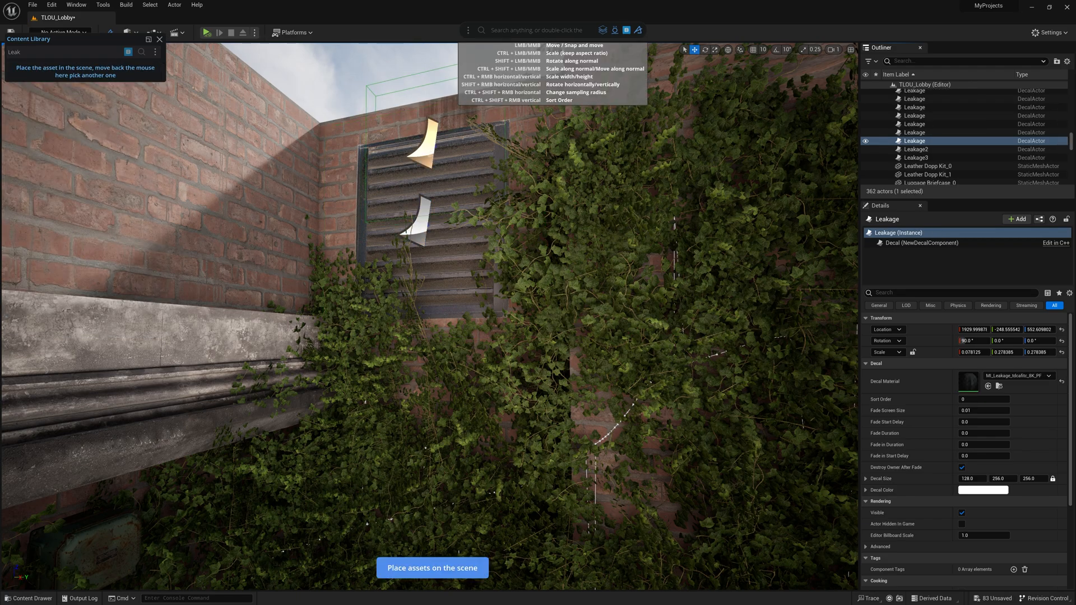
{"action": "left_click_drag", "start_coordinate": [441, 207], "coordinate": [443, 235]}
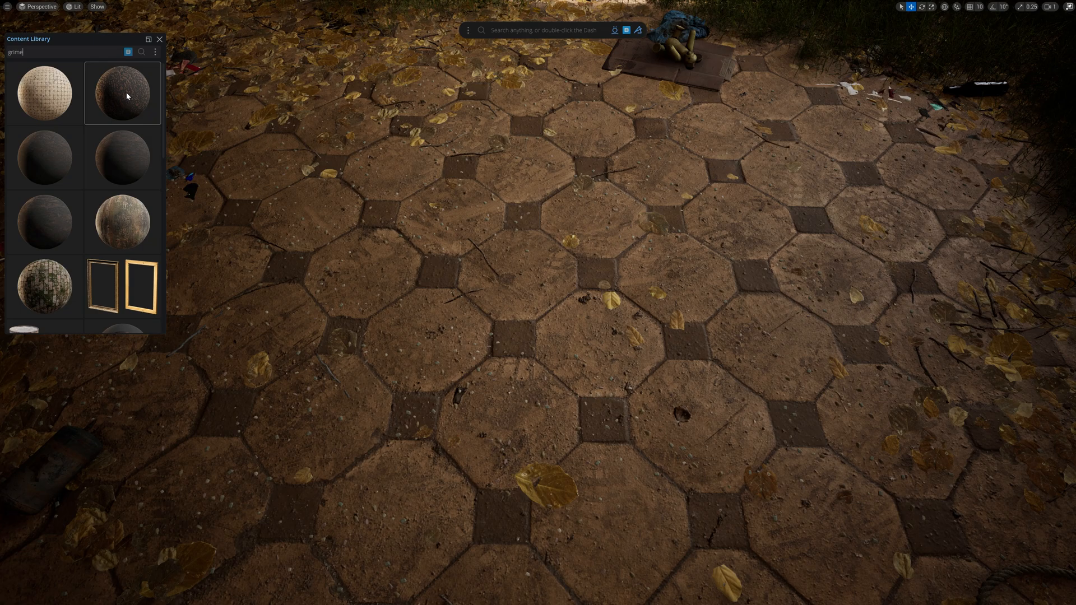
- Pick a grime decal for the tiled floor, and place and enlarge a leak decal above the elevator door
{"action": "left_click", "coordinate": [127, 92]}
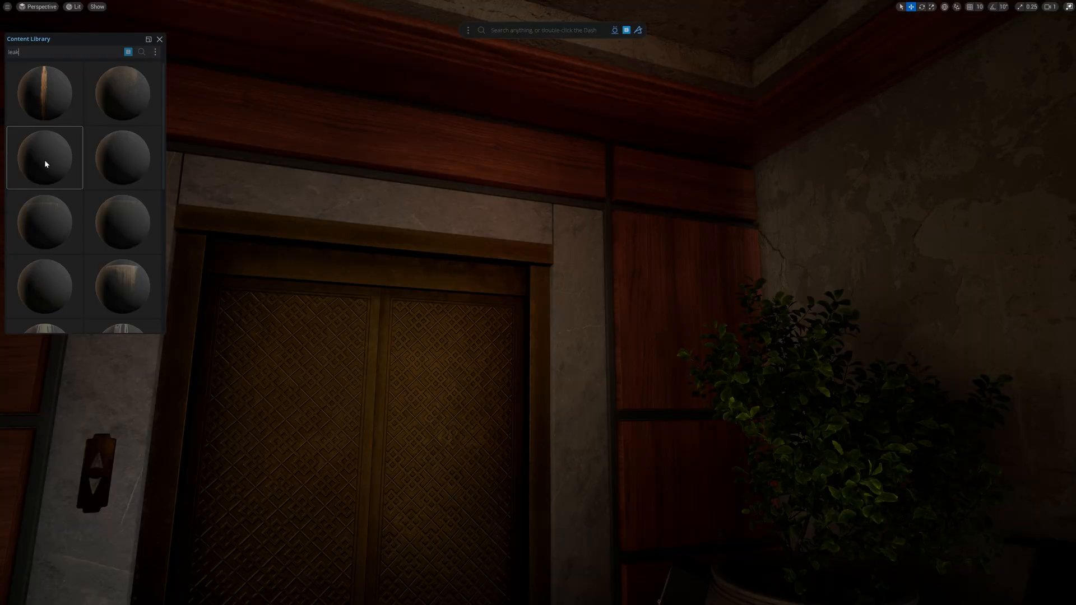
{"action": "left_click", "coordinate": [44, 162]}
{"action": "left_click", "coordinate": [499, 216]}
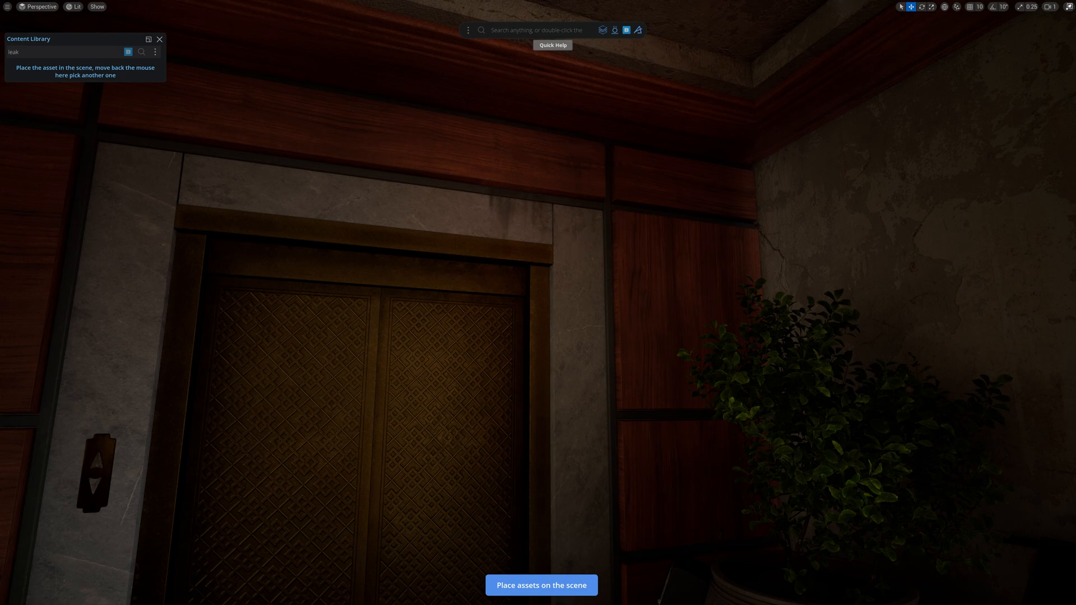
{"action": "key", "text": "ctrl+z"}
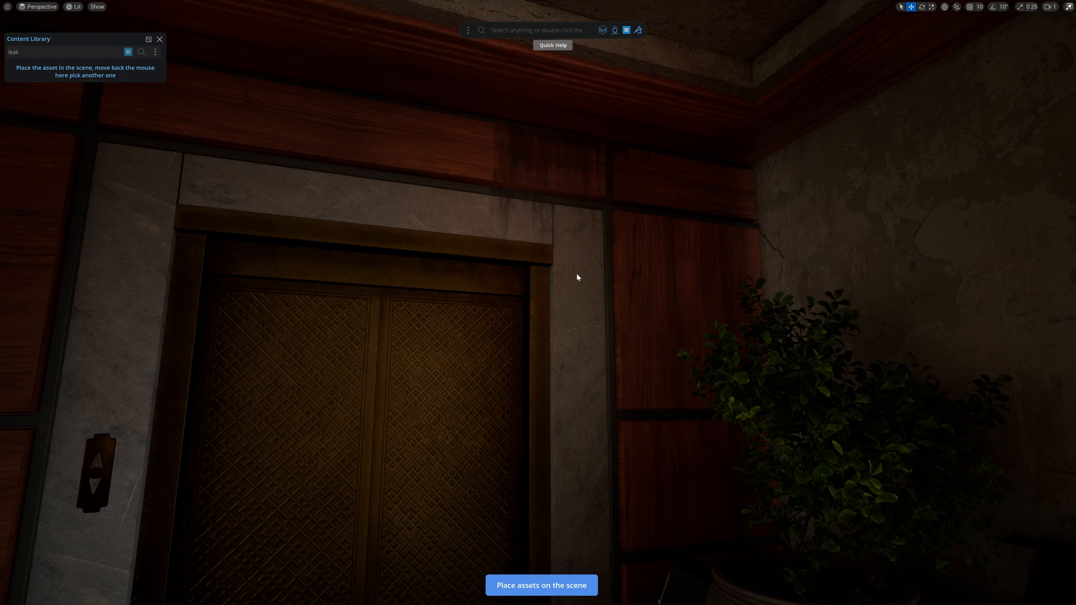
{"action": "left_click_drag", "start_coordinate": [502, 205], "coordinate": [590, 283]}
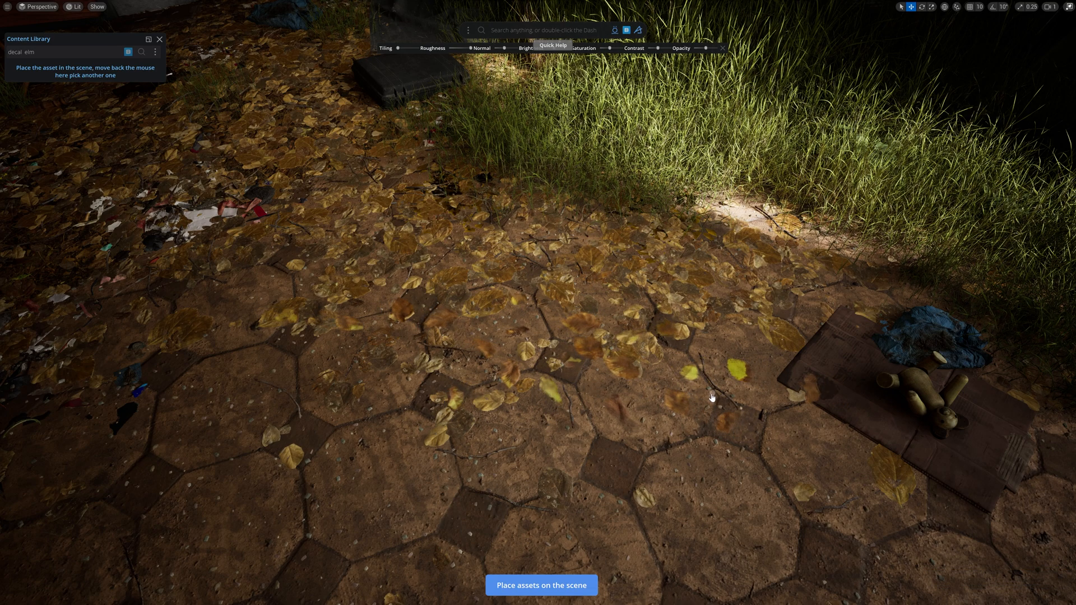
- Place an elm leaf decal on the tiled floor and a damage decal on the plaster wall
{"action": "left_click", "coordinate": [515, 302]}
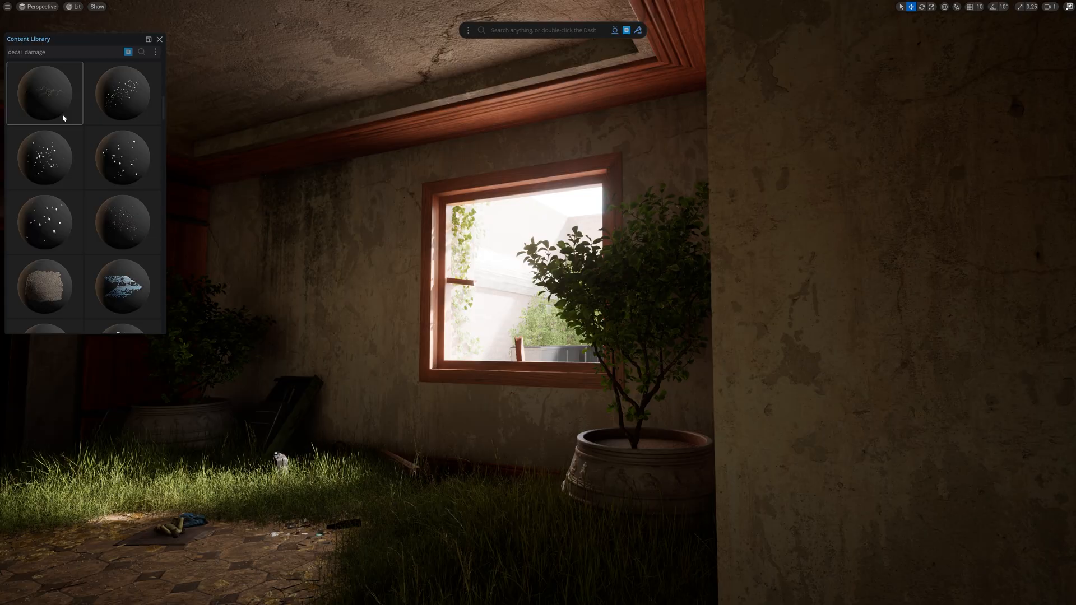
{"action": "left_click_drag", "start_coordinate": [43, 156], "coordinate": [764, 249]}
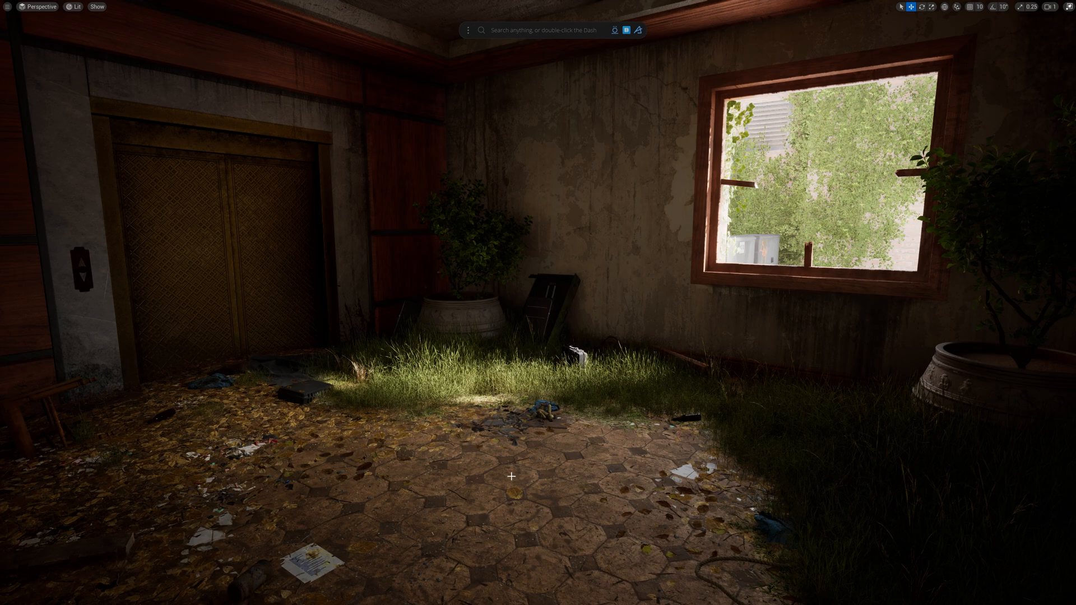
- Create a camera and frame it on the lobby, showing the elevator, grass patch, window and both potted plants
{"action": "left_click", "coordinate": [578, 33]}
{"action": "type", "text": "create camera"}
{"action": "key", "text": "Return"}
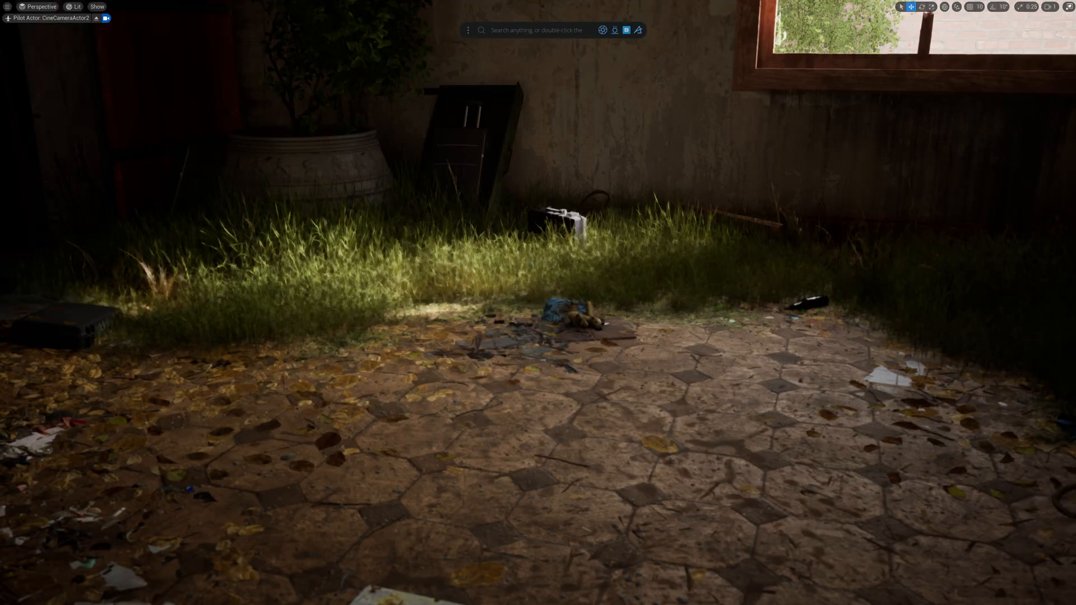
{"action": "right_click_drag", "start_coordinate": [538, 302], "coordinate": [604, 309]}
{"action": "key", "text": "s"}
{"action": "right_click_drag", "start_coordinate": [650, 359], "coordinate": [644, 263]}
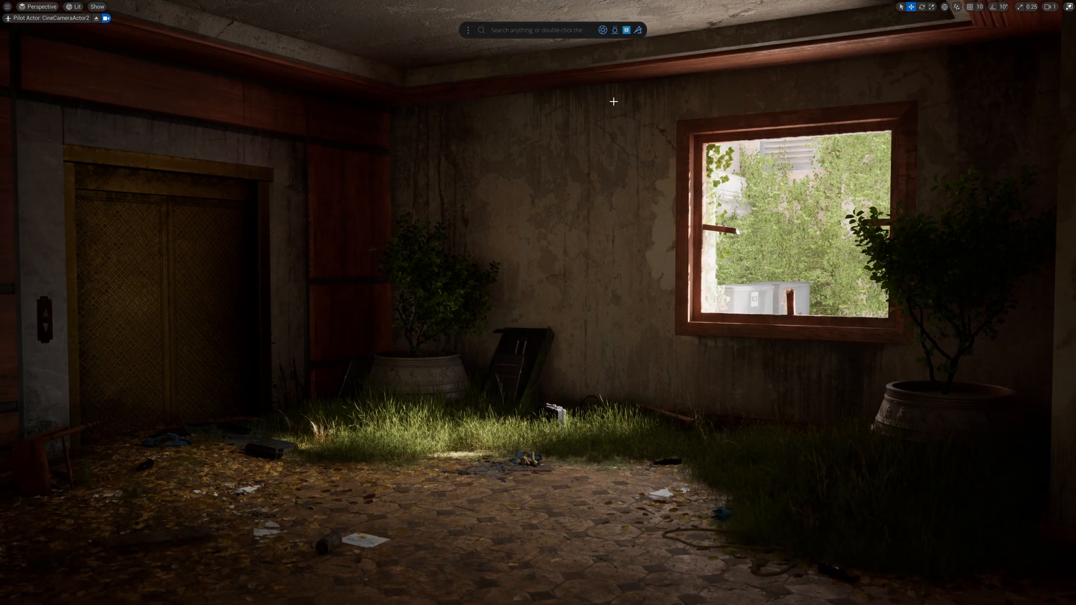
- Adjust the camera's focus distance and fringe
{"action": "left_click", "coordinate": [603, 30]}
{"action": "mouse_move", "coordinate": [488, 48]}
{"action": "left_mouse_down"}
{"action": "mouse_move", "coordinate": [555, 52]}
{"action": "mouse_move", "coordinate": [506, 51]}
{"action": "left_mouse_up"}
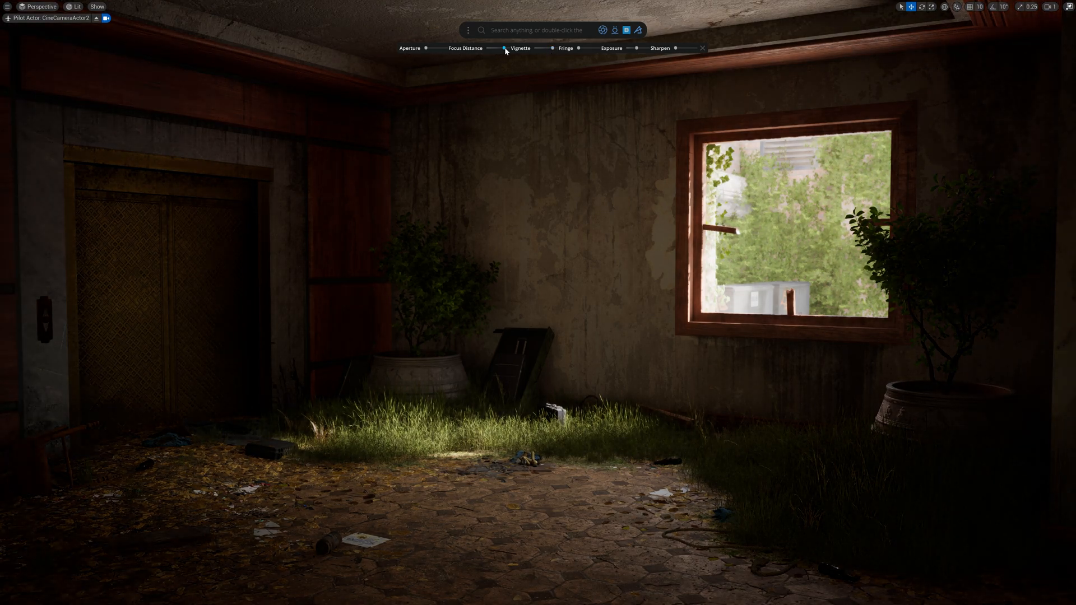
{"action": "left_click_drag", "start_coordinate": [577, 50], "coordinate": [630, 54]}
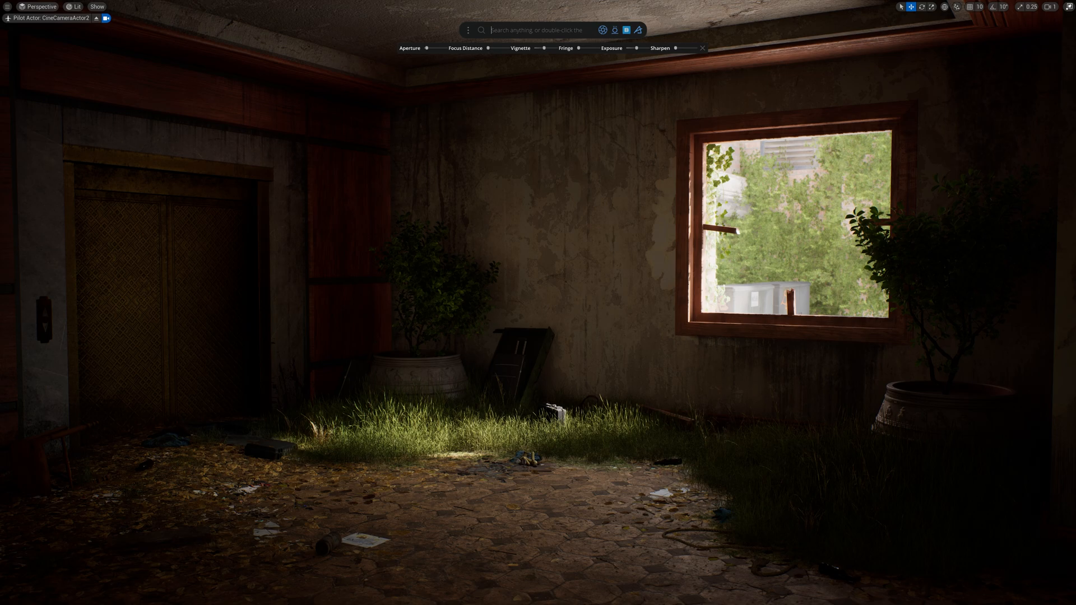
- Apply a "The last of us" color grading to the scene
{"action": "type", "text": "The last"}
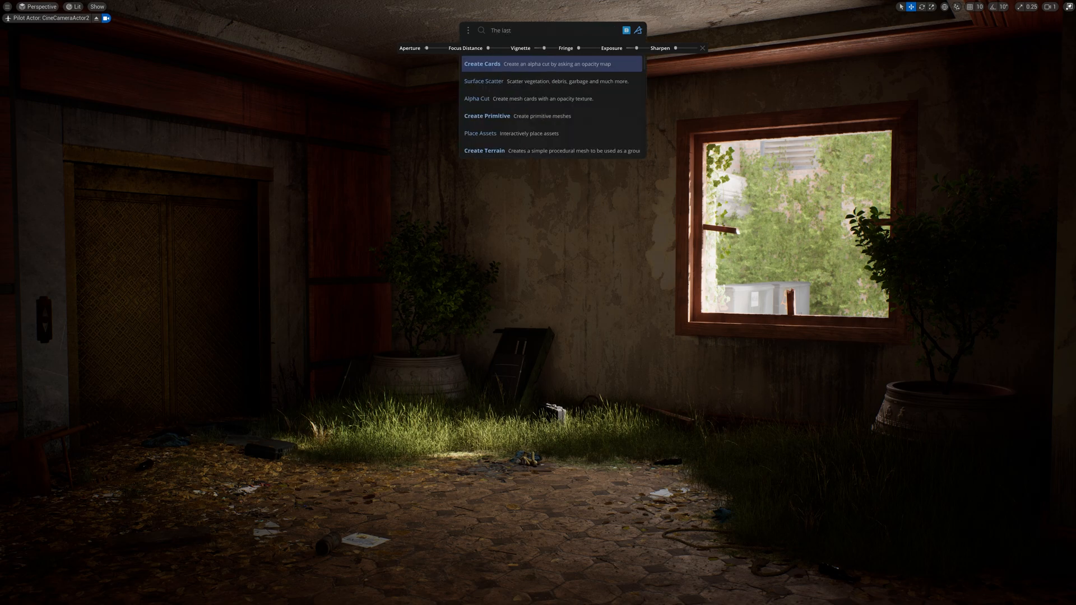
{"action": "type", "text": " of us grading"}
{"action": "key", "text": "Return"}
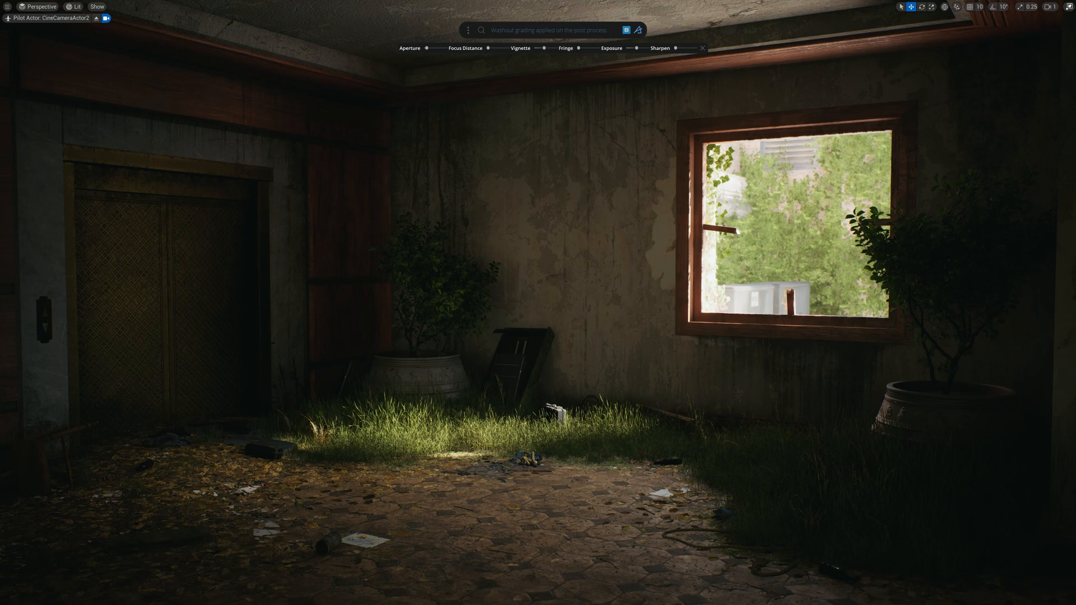
- Apply a "Joker" color grading to the scene
{"action": "left_click", "coordinate": [526, 33]}
{"action": "type", "text": "Joker"}
{"action": "key", "text": "Return"}
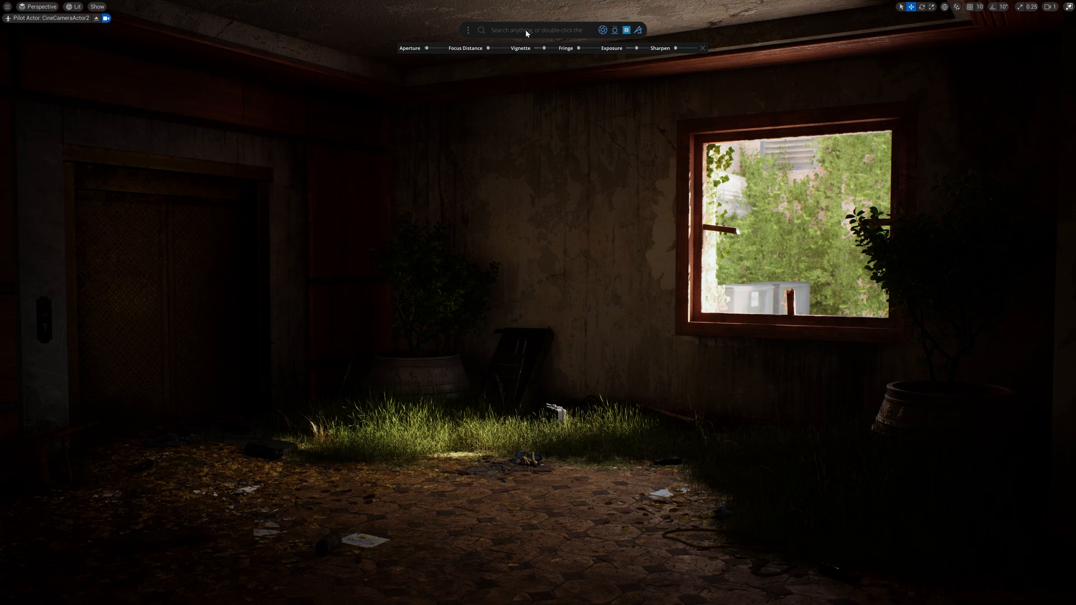
- Apply a "washout" color grading to the scene
{"action": "left_click", "coordinate": [526, 33]}
{"action": "type", "text": "washout color grading"}
{"action": "key", "text": "Return"}
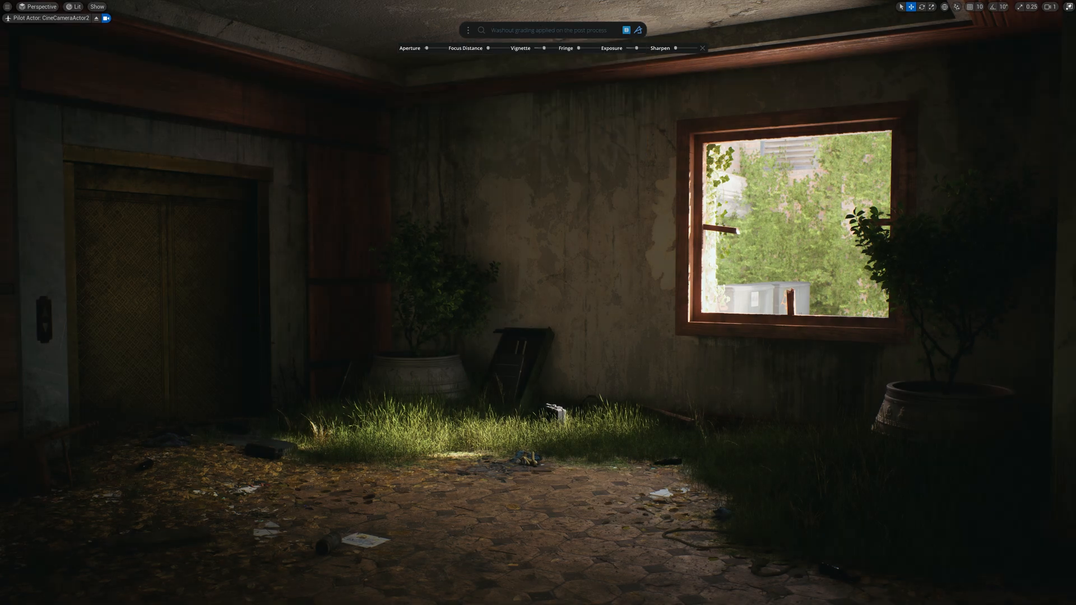